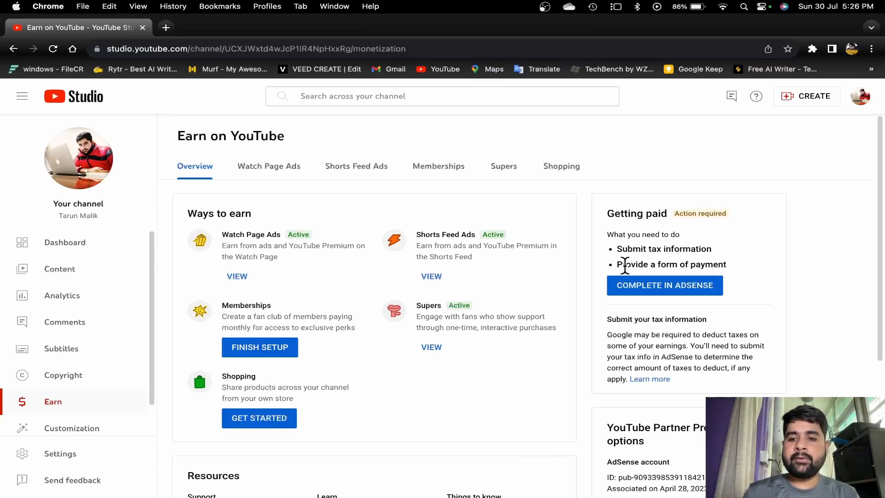
From the Getting paid card, continue in AdSense for YouTube to see the $115.67 balance.
left_click(650, 282)
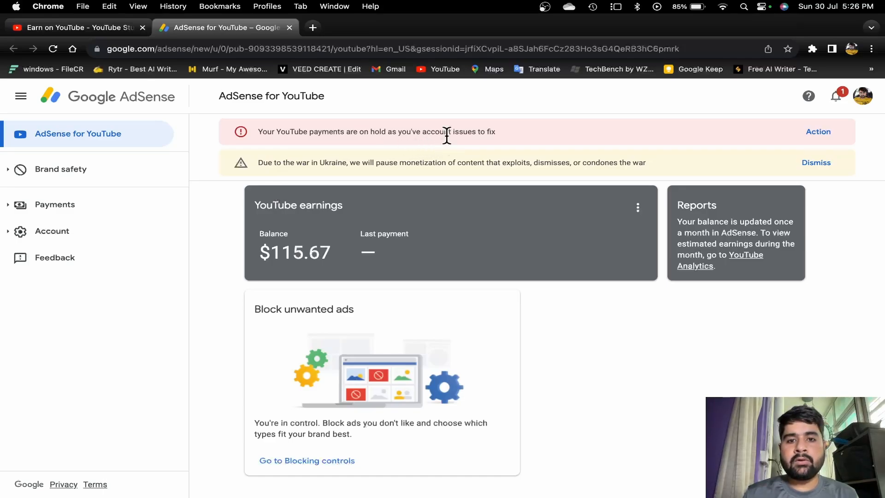
Review the account issues, the $115.67 earnings, the monthly transactions and the missing payment method.
left_click(819, 133)
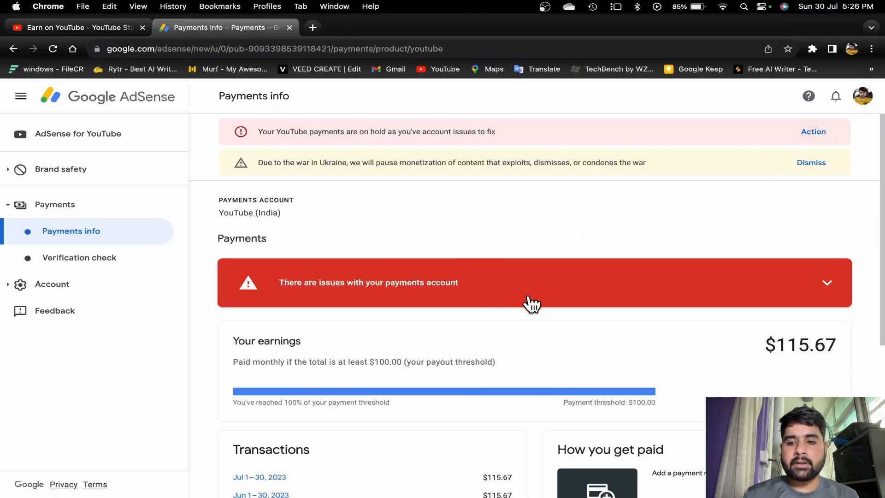
scroll(530, 303, "down", 3)
scroll(530, 303, "down", 2)
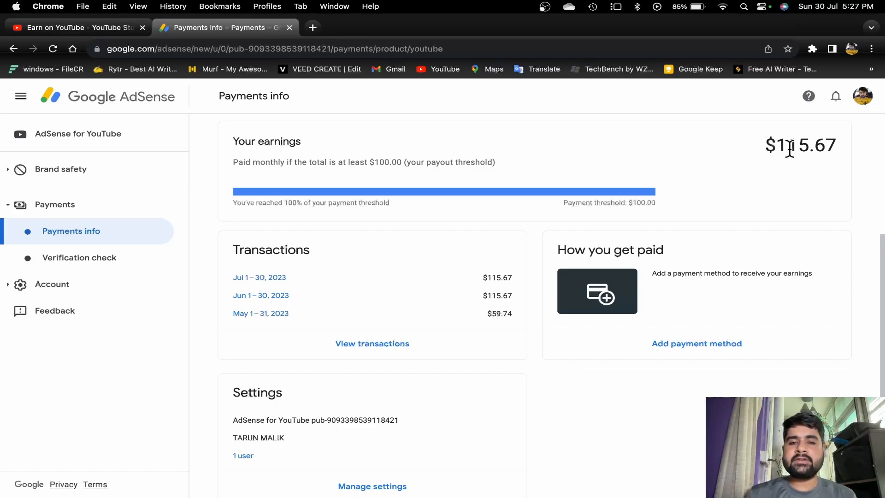
Start a new wire transfer payment method and enter the account holder's name.
left_click(687, 344)
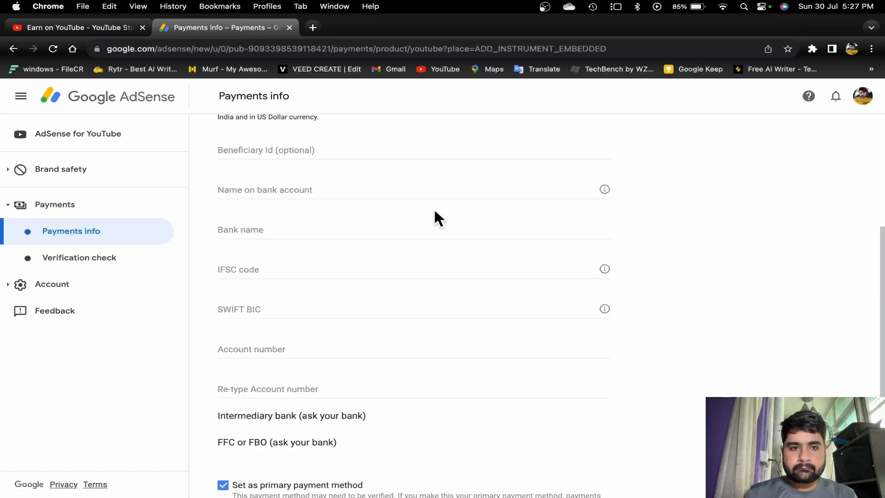
scroll(433, 208, "up", 3)
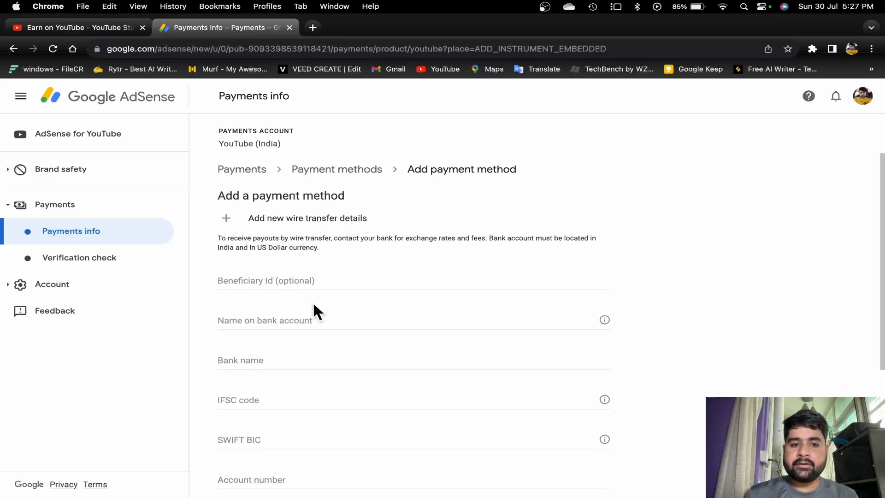
scroll(313, 307, "down", 2)
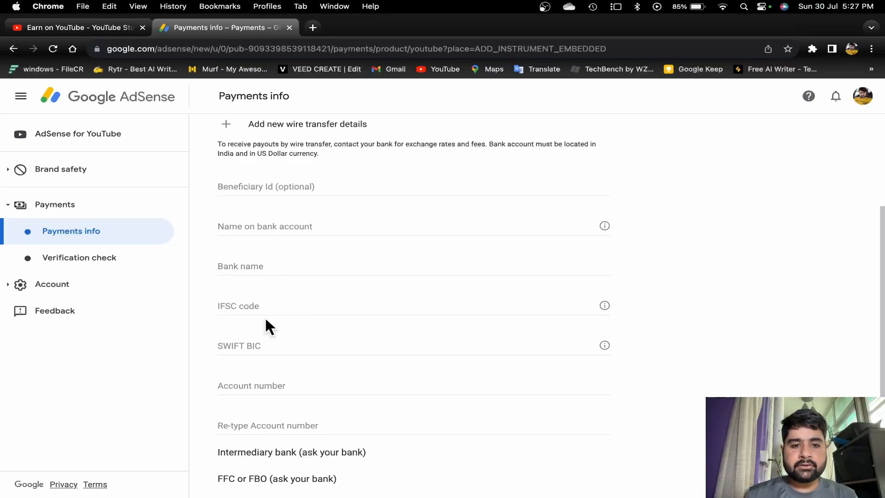
left_click(262, 343)
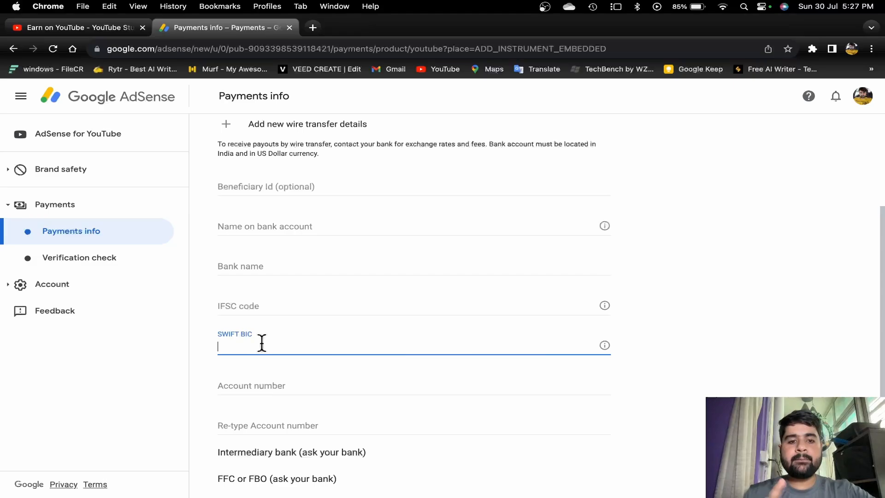
left_click(275, 226)
type("TAR")
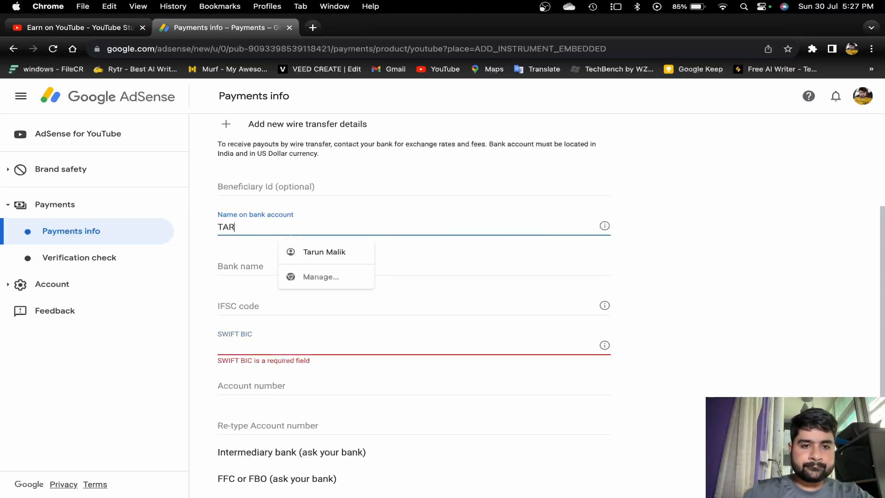
type("UN MALIK")
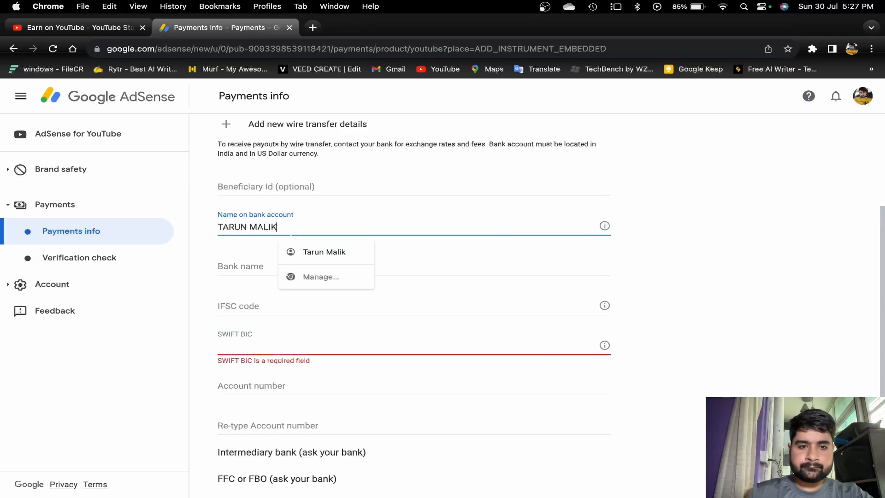
Enter HDFC BANK as the bank name, fill in the IFSC and SWIFT BIC, and save.
left_click(247, 264)
type("HDFC BANK")
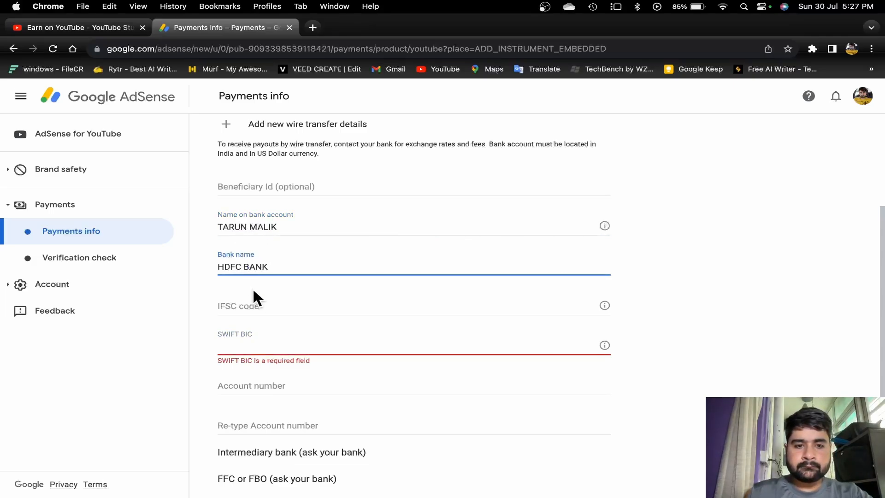
left_click(254, 305)
scroll(573, 305, "down", 3)
left_click(292, 211)
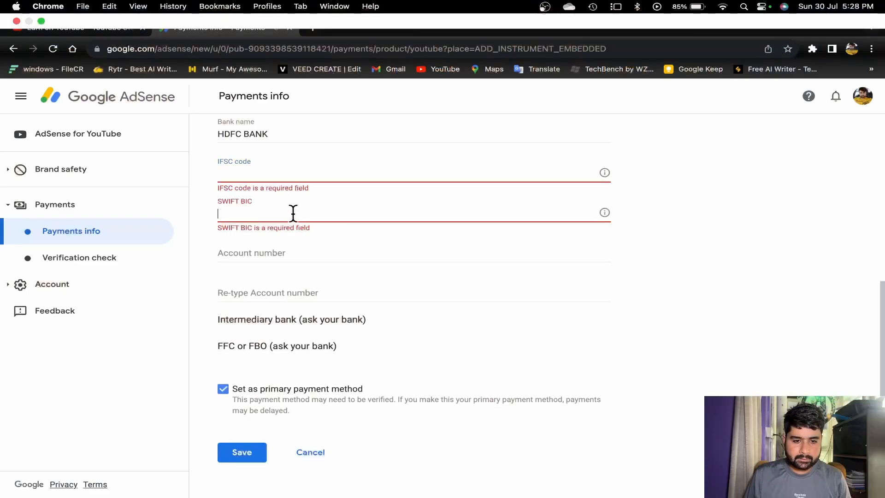
left_click(279, 174)
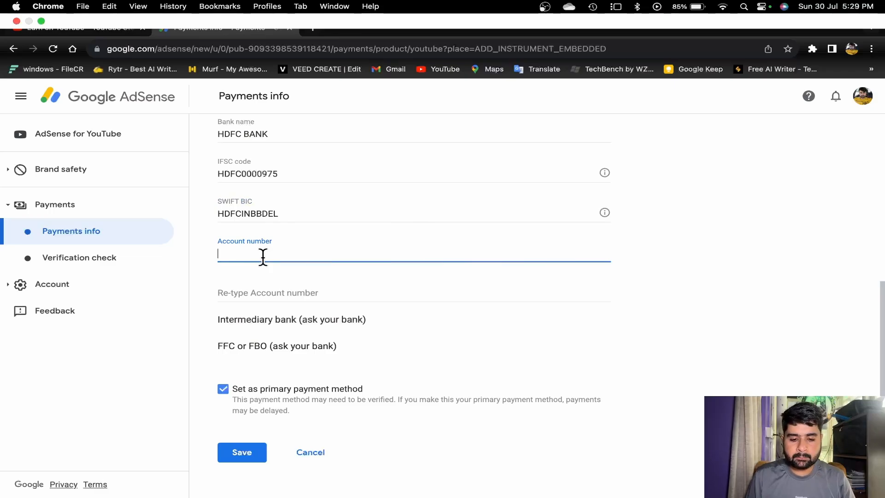
left_click(247, 455)
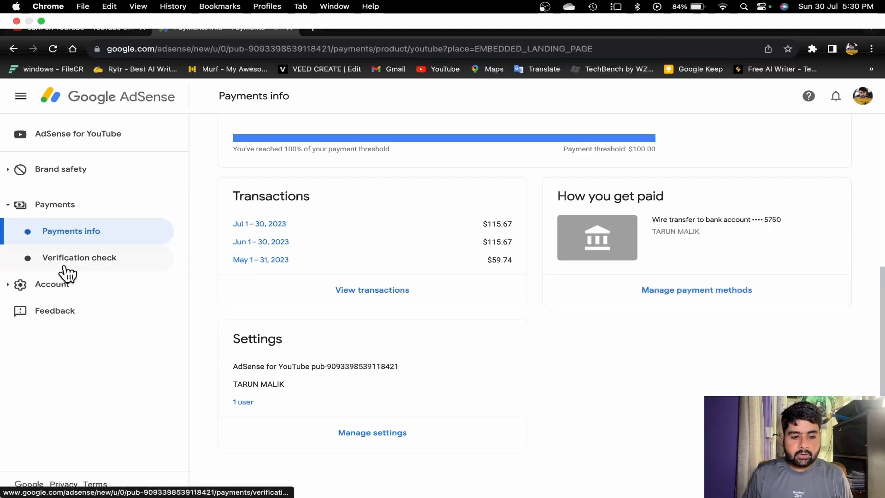
Check the verification page, then open Manage tax info from the tax information banner.
left_click(79, 259)
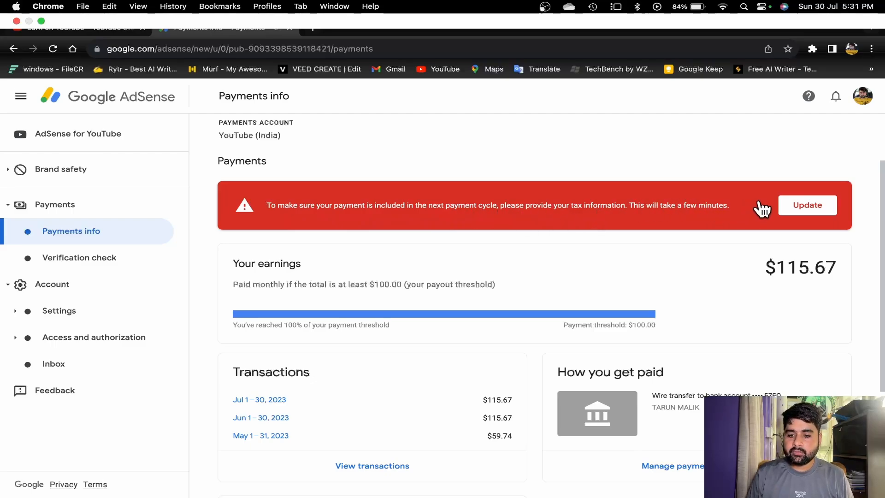
left_click(808, 205)
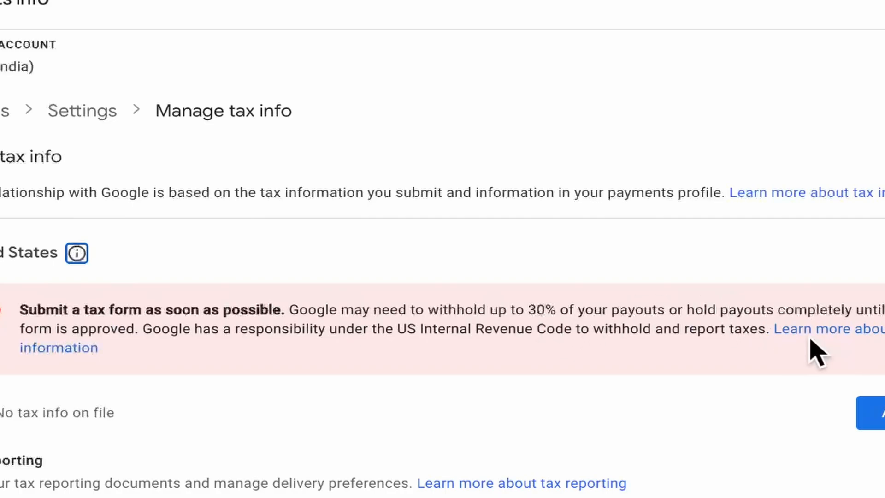
Start adding United States tax info to bring up the Before you start notice.
scroll(643, 461, "up", 3)
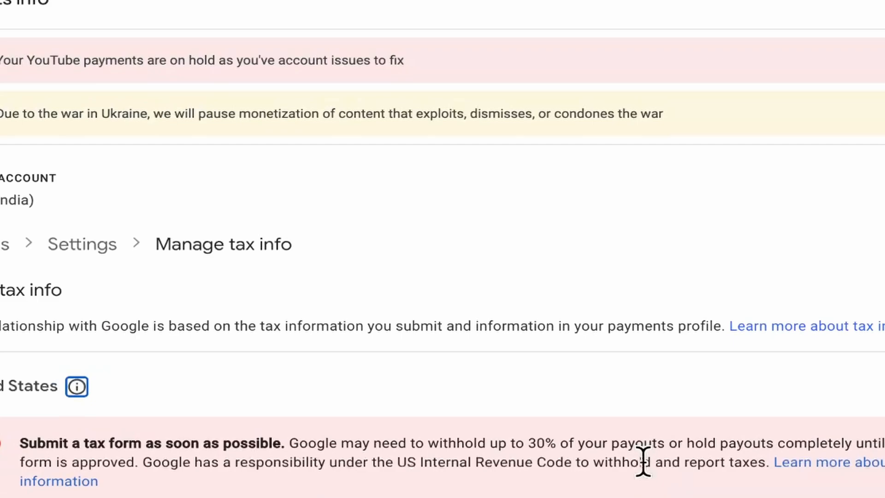
left_click(659, 497)
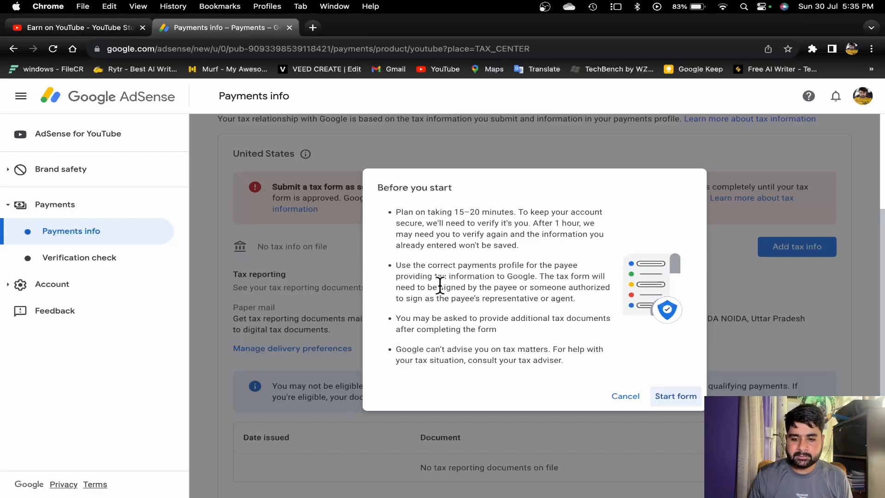
Start the tax form and re-verify the Google Account password.
left_click(675, 397)
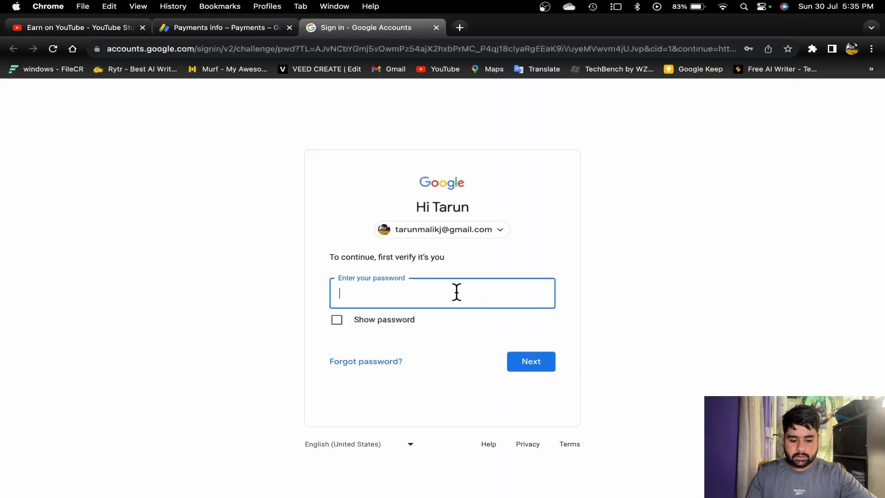
type("••••••")
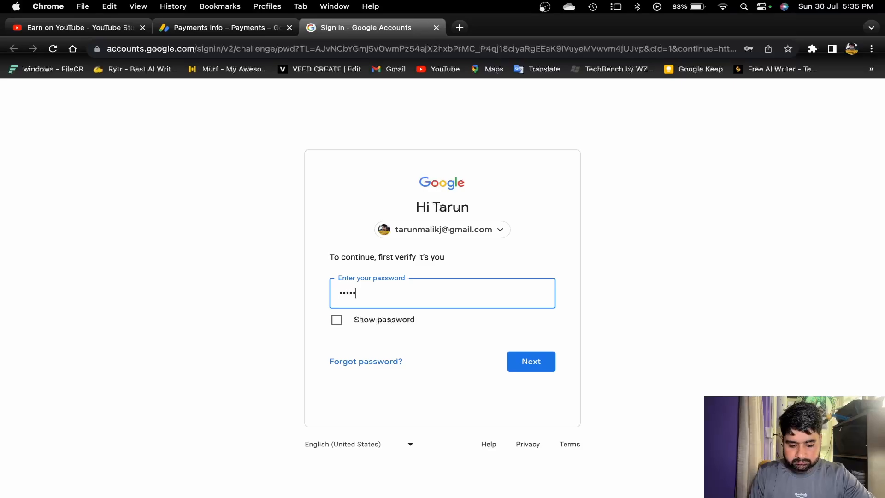
type("•••")
key("Return")
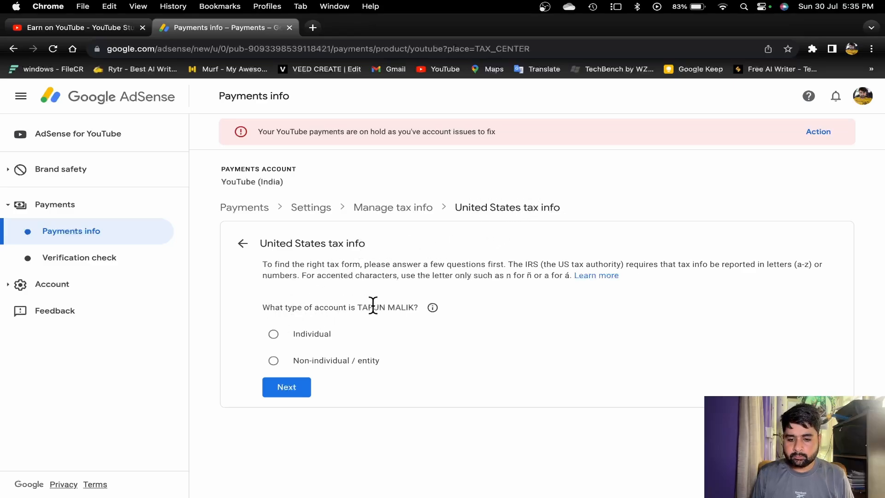
Declare an Individual account, not a US citizen or resident, and choose the W-8BEN form.
left_click(274, 334)
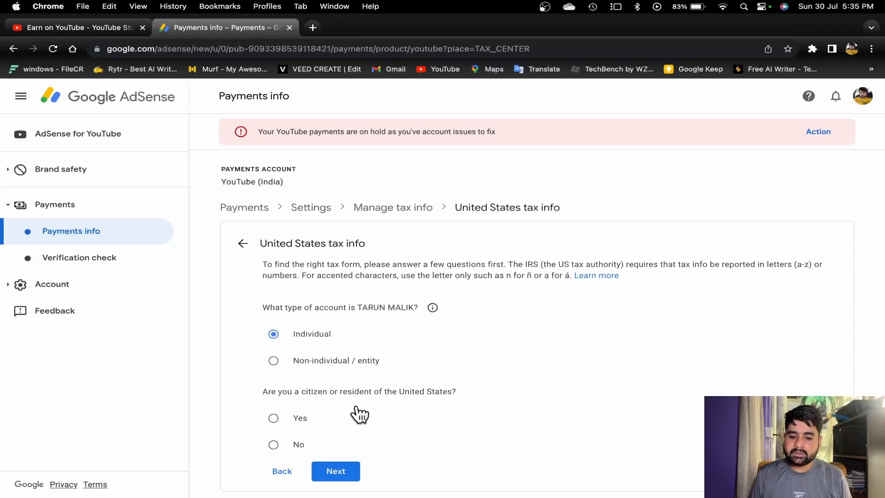
left_click(274, 446)
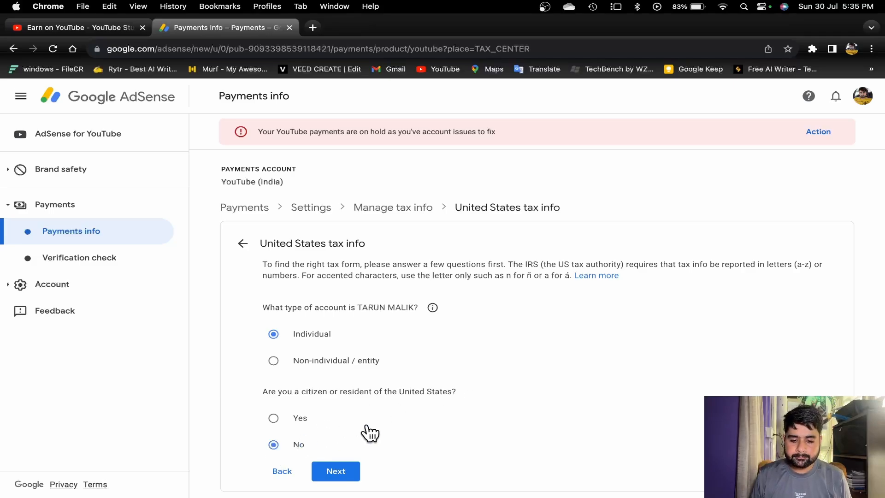
left_click(338, 475)
scroll(339, 476, "down", 3)
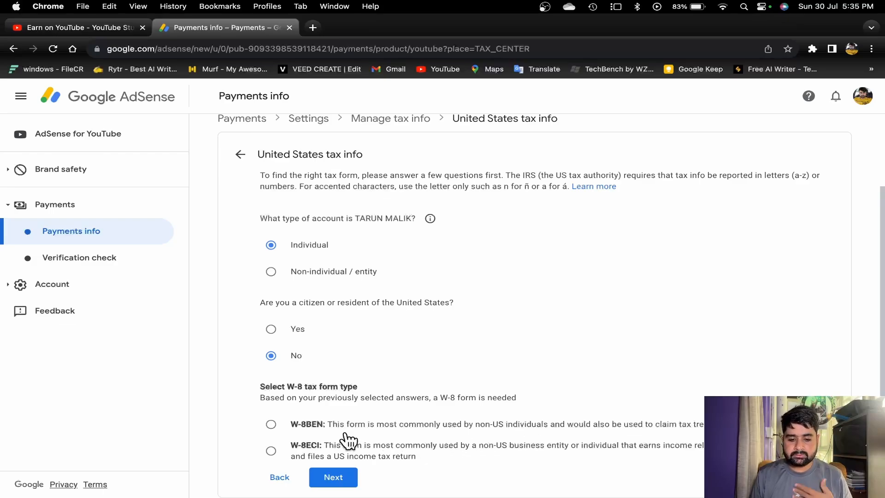
left_click(272, 425)
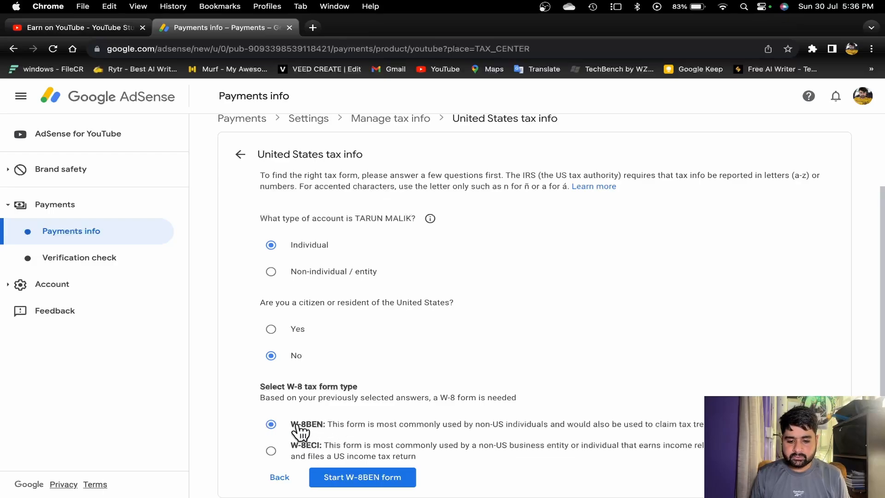
Begin the W-8BEN identity section and select India as the country of citizenship.
left_click(362, 484)
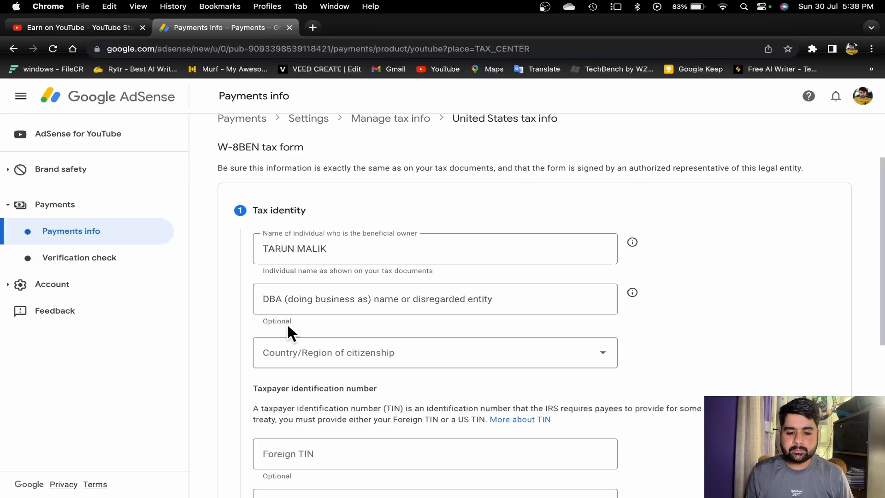
scroll(287, 322, "down", 3)
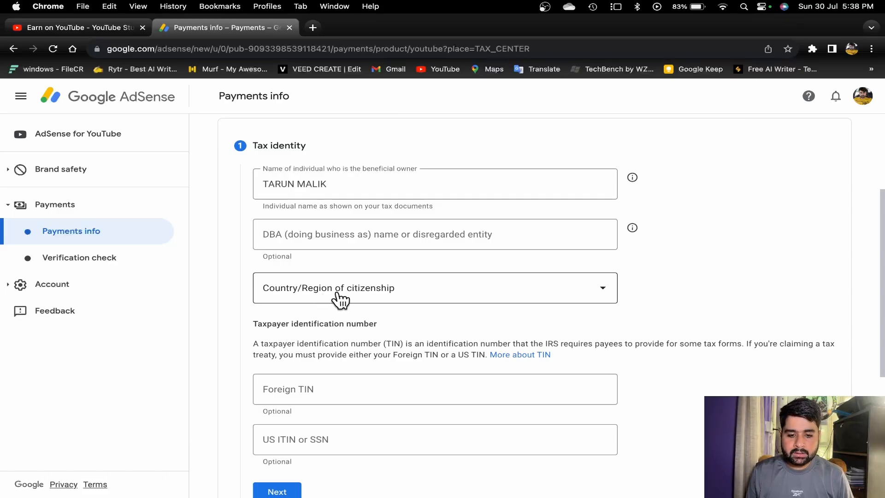
left_click(338, 295)
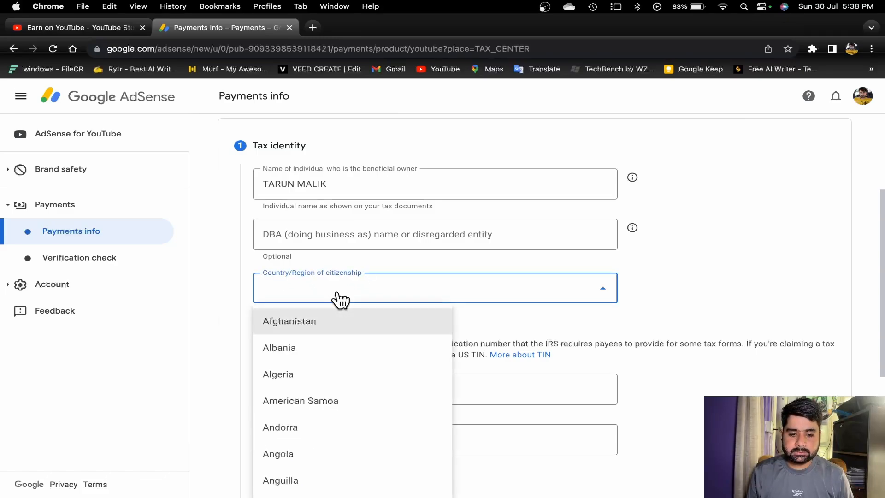
scroll(338, 298, "down", 20)
scroll(338, 297, "up", 10)
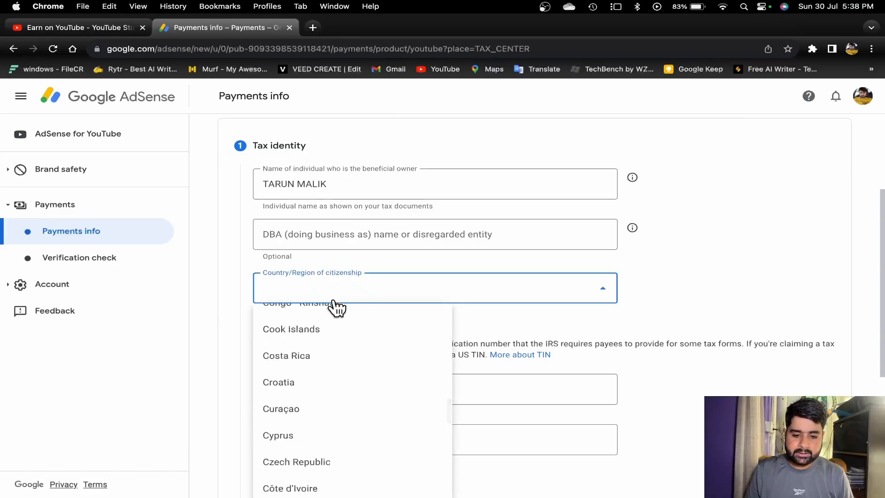
scroll(310, 415, "down", 20)
scroll(310, 415, "up", 5)
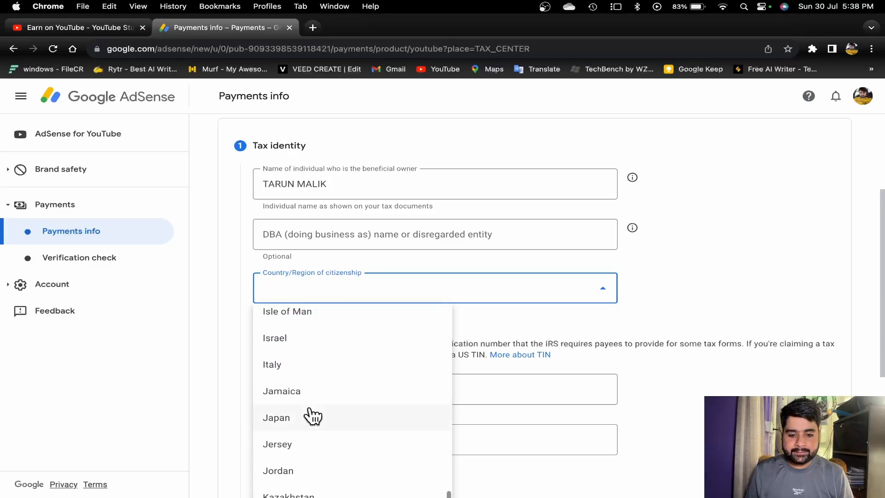
scroll(312, 417, "up", 8)
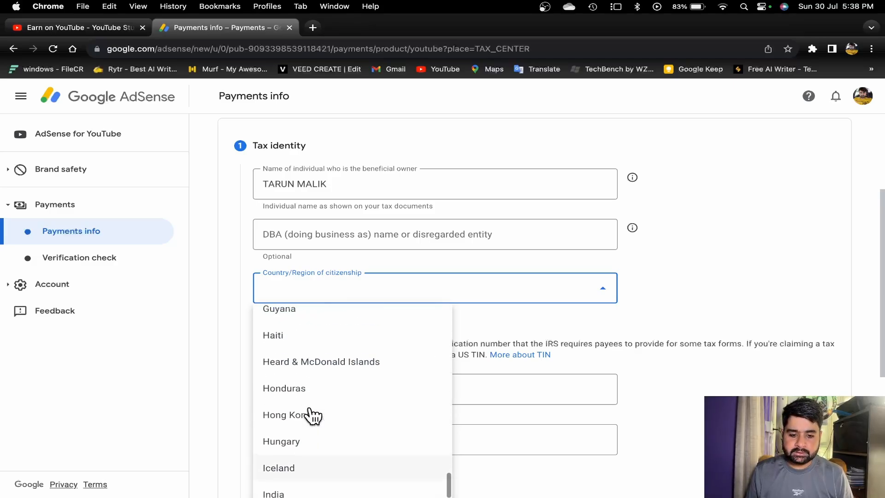
scroll(311, 416, "down", 5)
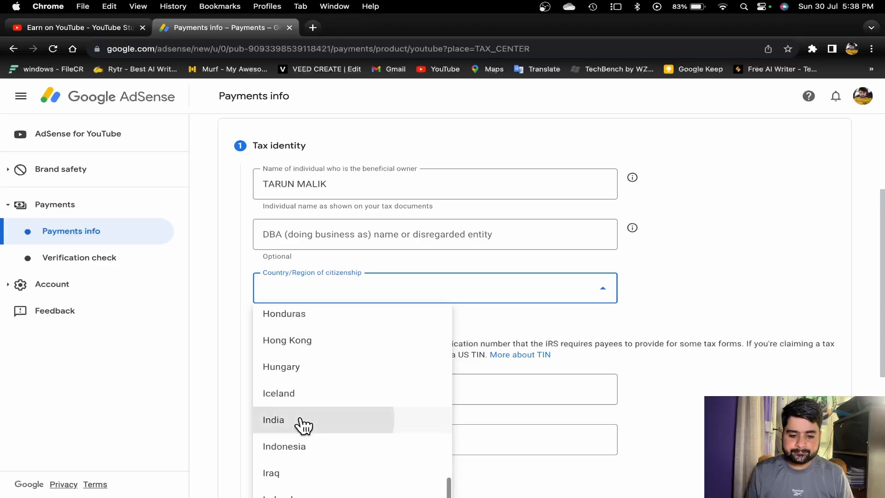
left_click(306, 422)
scroll(362, 347, "down", 3)
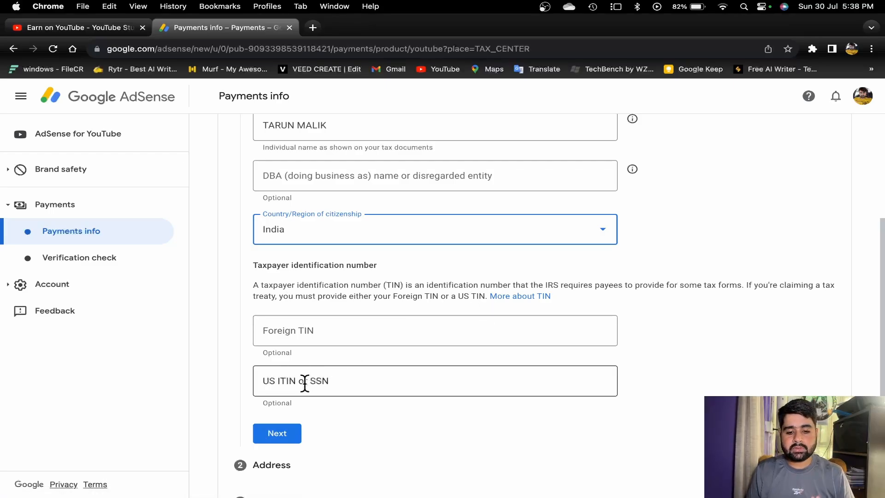
left_click(306, 330)
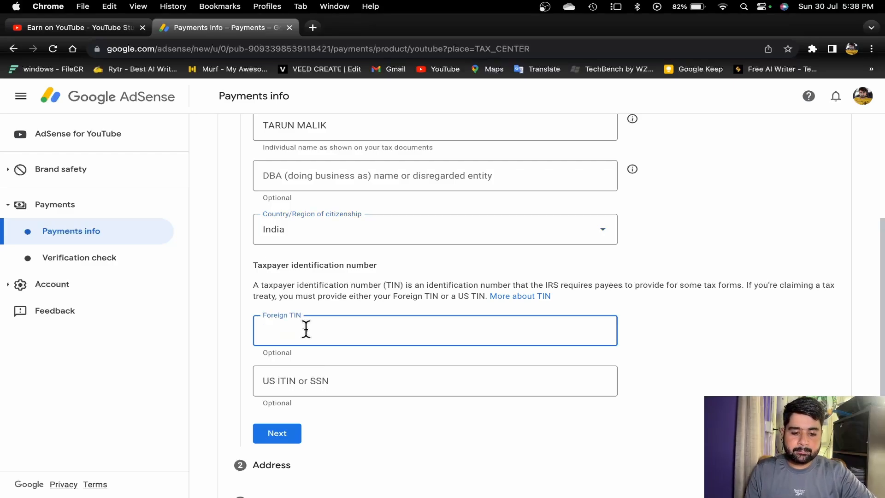
Fill in the residence address, mark the mailing address as the same, and proceed to Tax treaty.
left_click(281, 438)
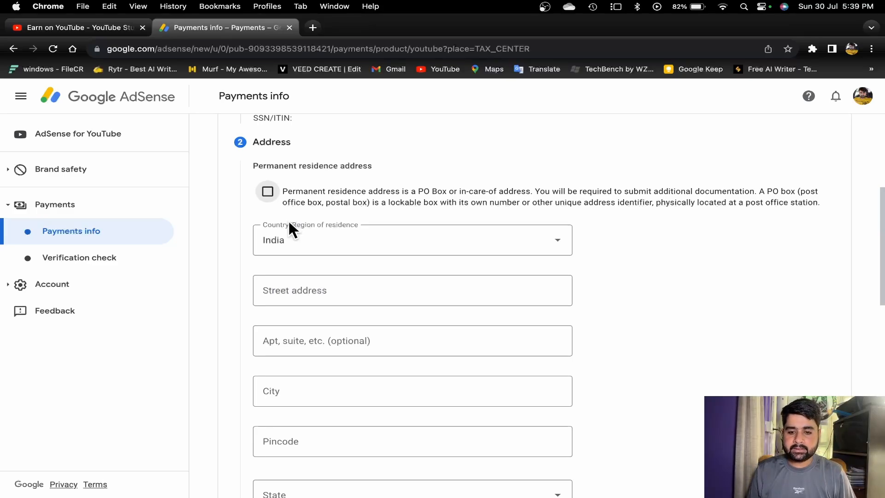
left_click(296, 162)
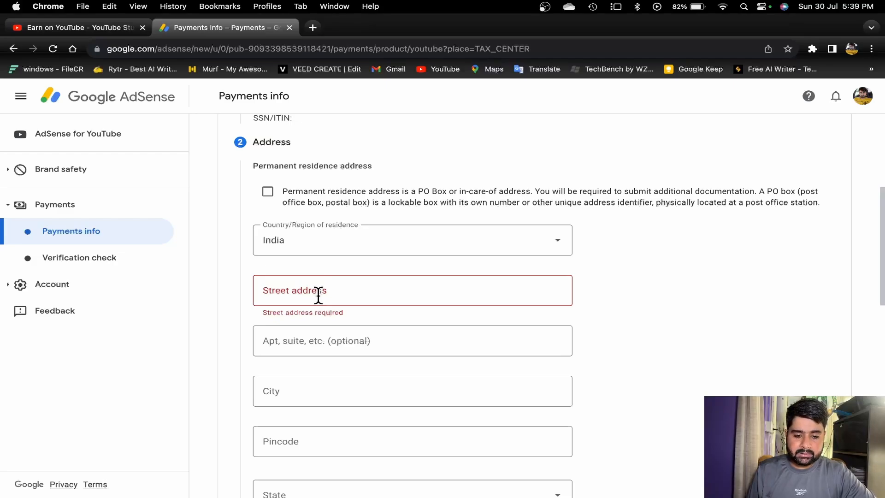
scroll(318, 295, "down", 5)
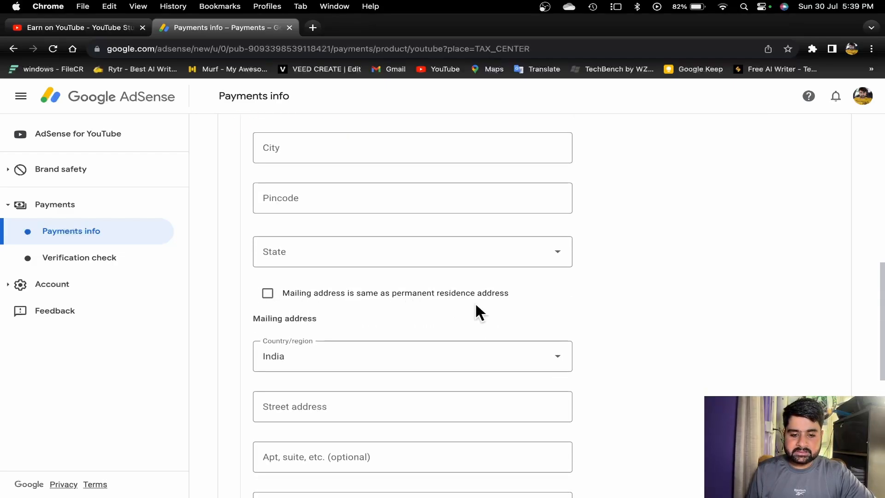
left_click(267, 295)
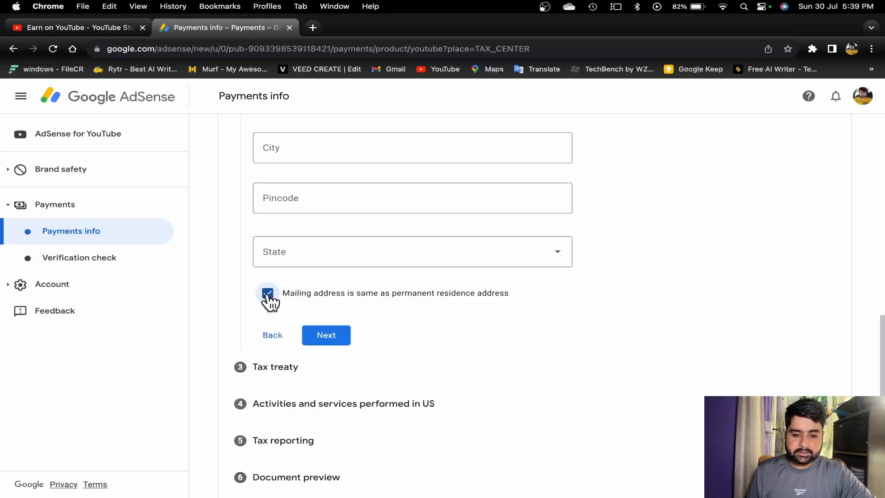
scroll(306, 259, "up", 3)
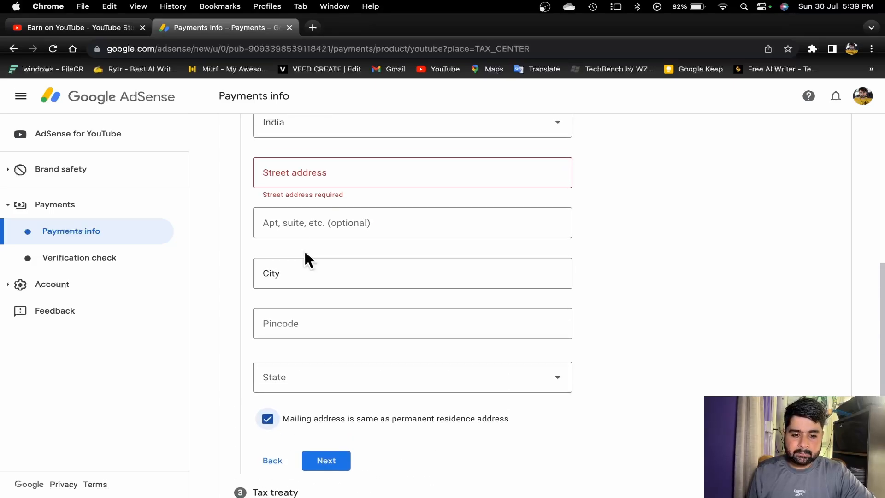
scroll(310, 400, "down", 2)
left_click(318, 386)
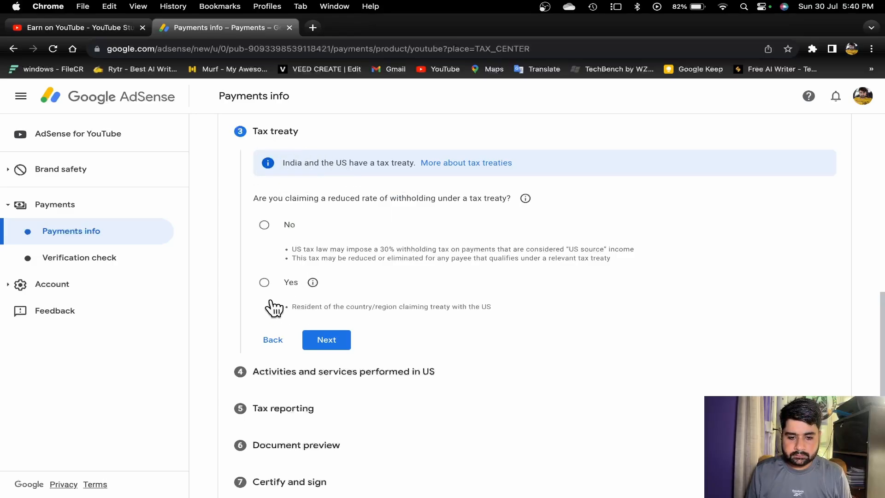
Claim reduced treaty withholding as a resident of India.
left_click(264, 282)
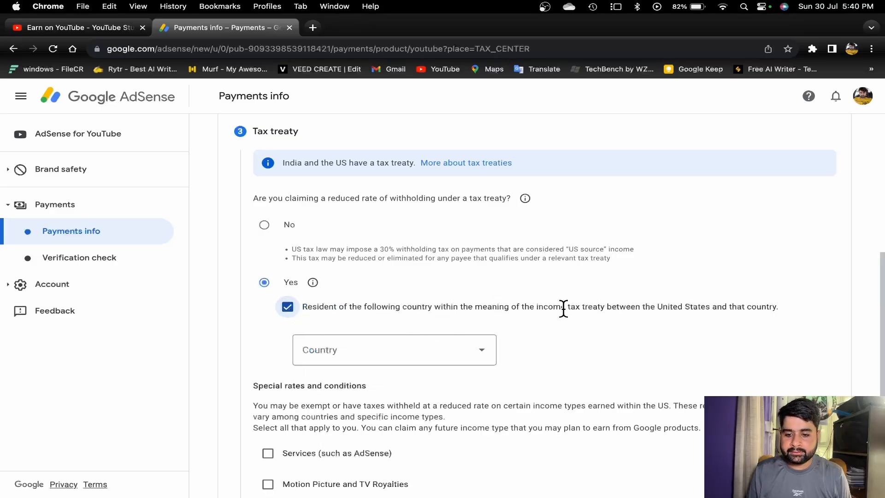
left_click(481, 355)
scroll(347, 425, "down", 20)
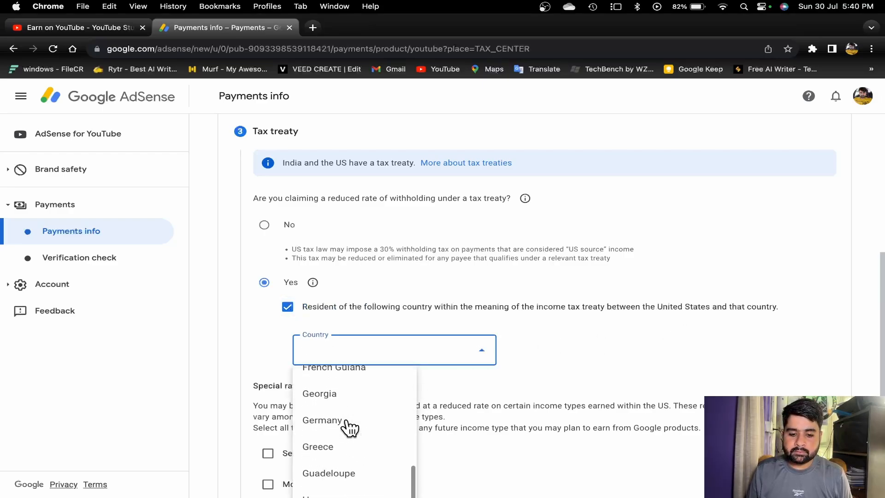
scroll(349, 428, "down", 1)
left_click(336, 433)
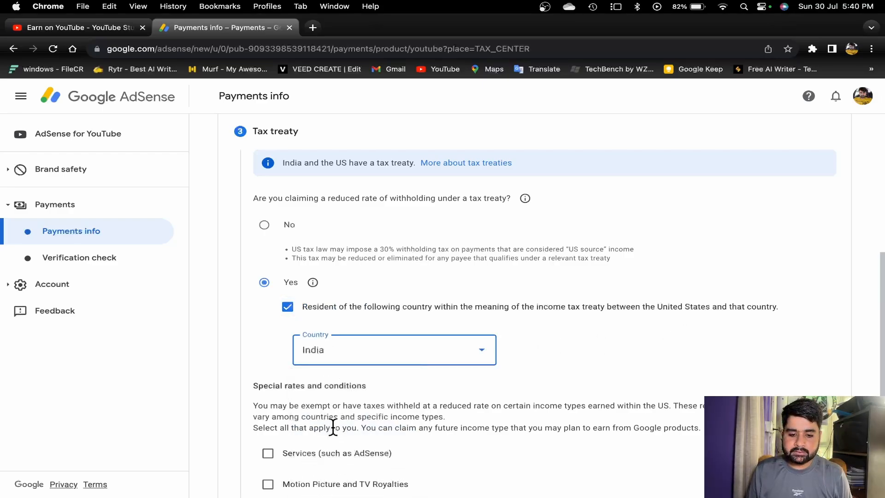
left_click(545, 366)
scroll(545, 366, "down", 5)
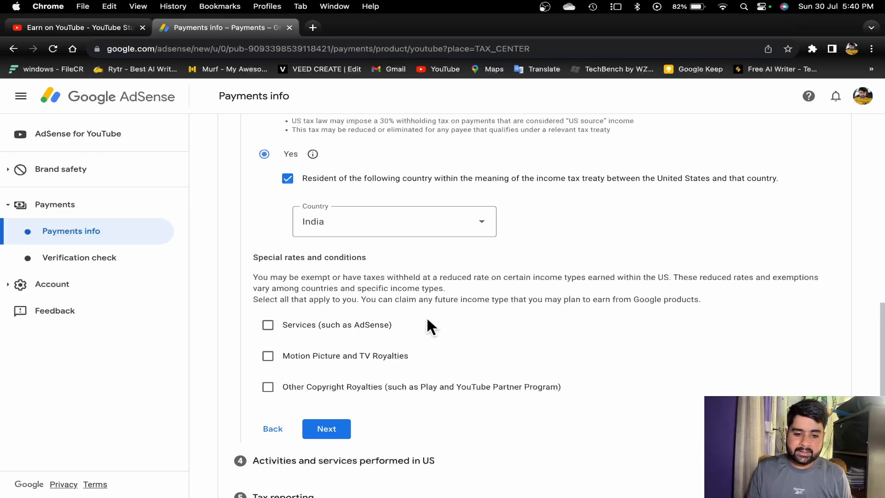
Claim Services income under Article 7, paragraph 1 at the 0% reduced treaty rate, confirming eligibility.
left_click(268, 325)
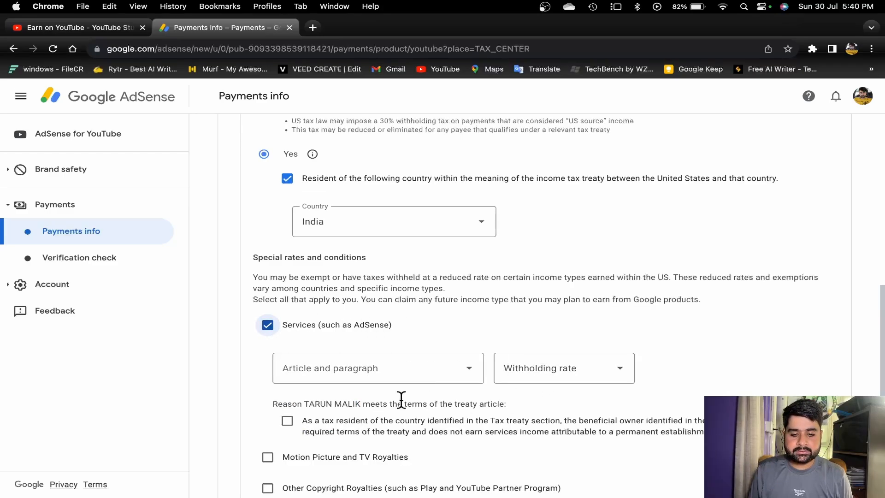
scroll(326, 447, "down", 2)
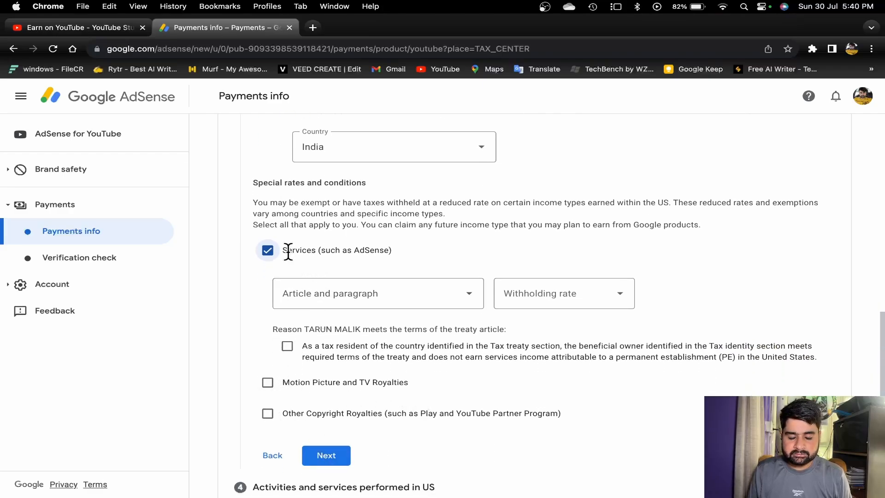
left_click(358, 297)
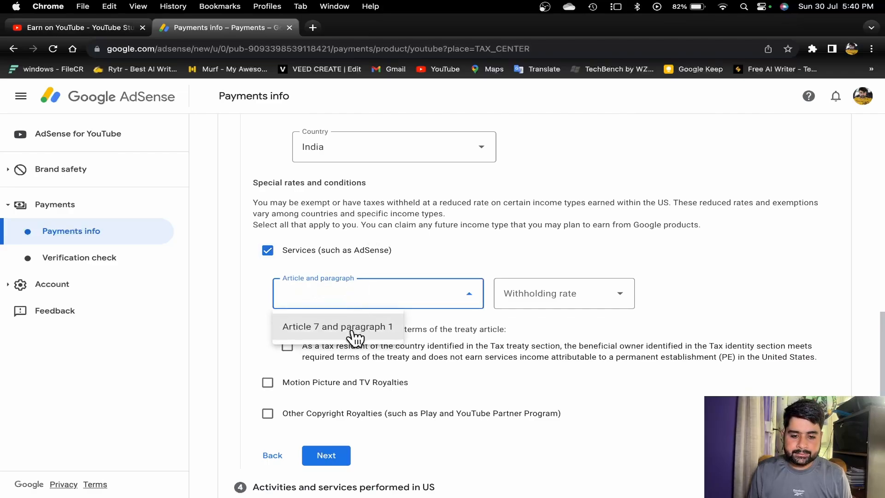
left_click(325, 327)
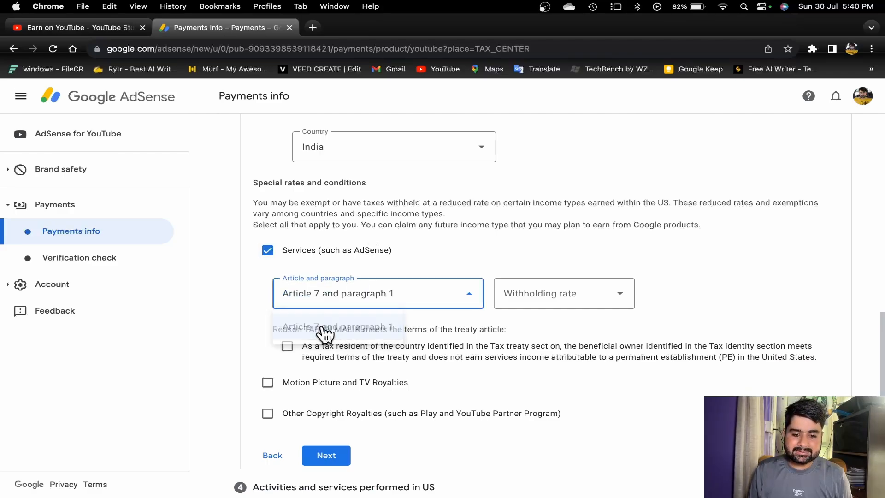
left_click(547, 301)
left_click(556, 324)
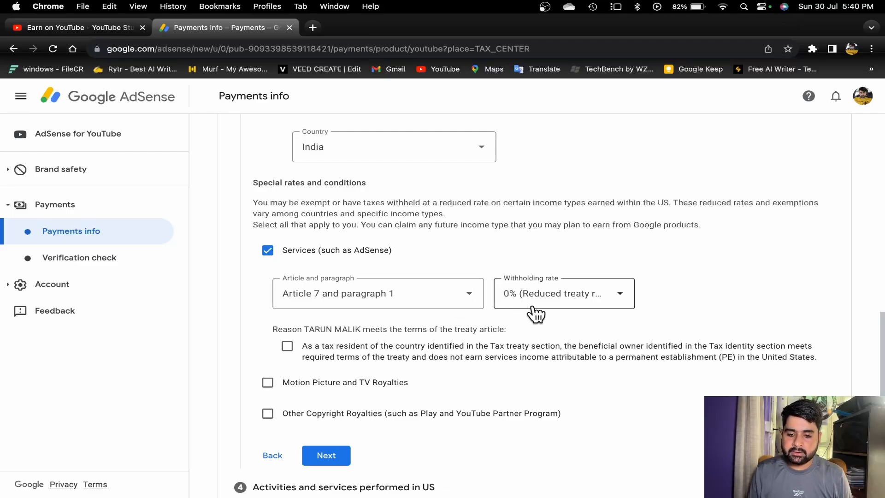
left_click(287, 347)
scroll(290, 357, "down", 2)
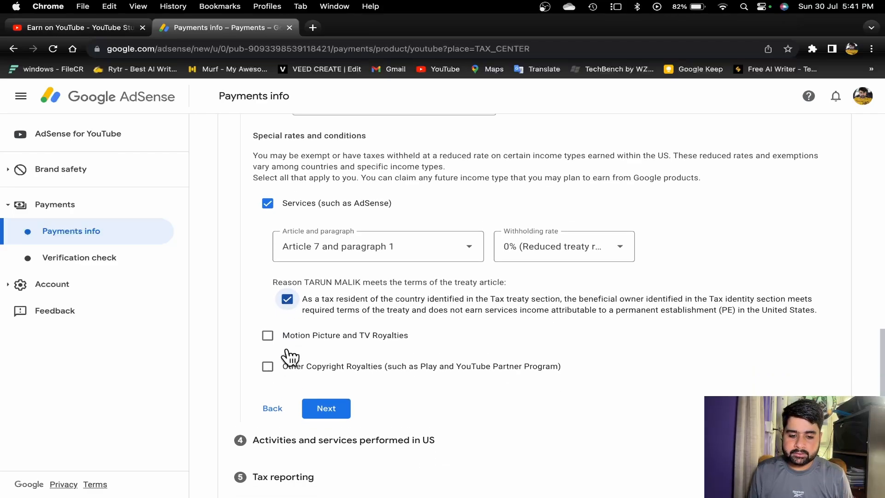
Claim Motion Picture and TV Royalties under Article 12, paragraph 2A II at 15%, confirming eligibility.
left_click(268, 325)
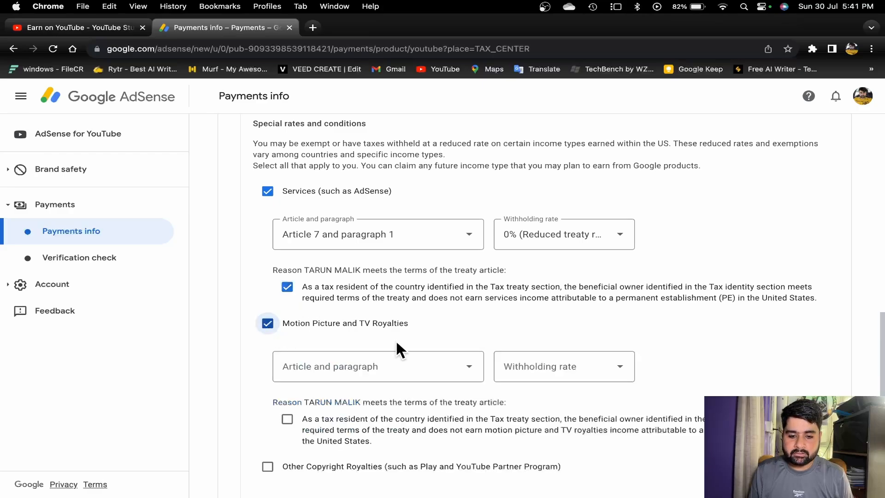
left_click(392, 368)
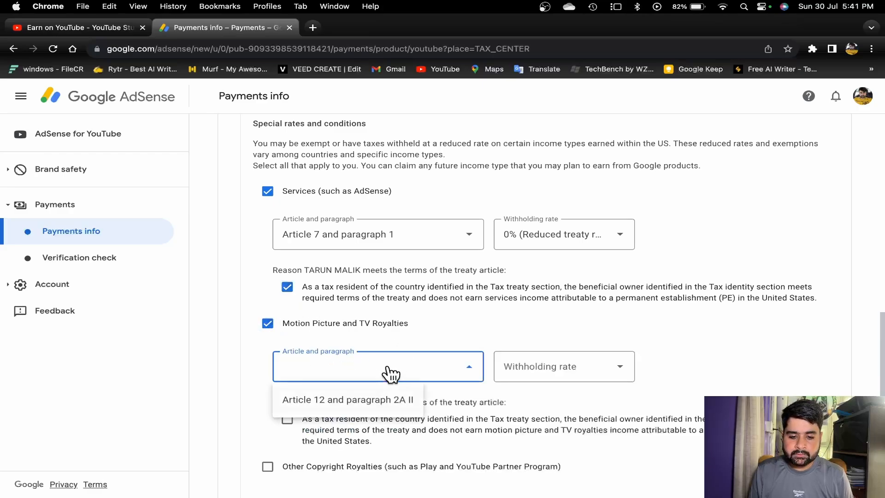
left_click(356, 400)
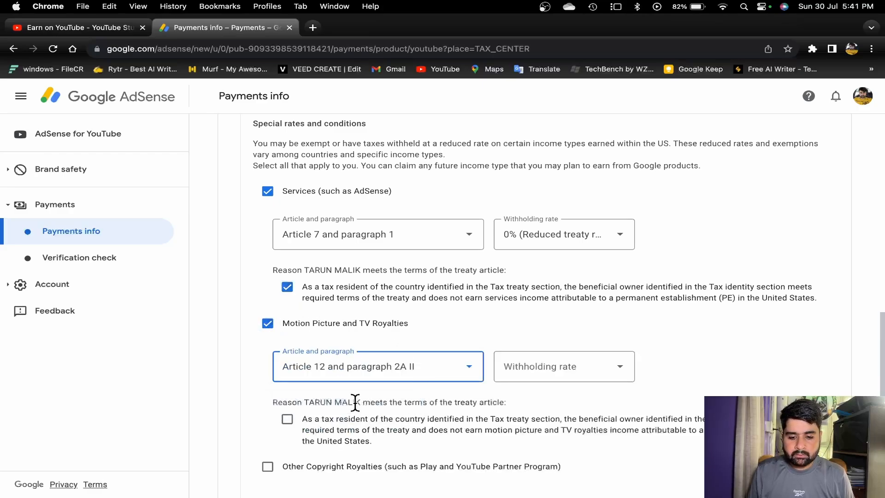
left_click(548, 373)
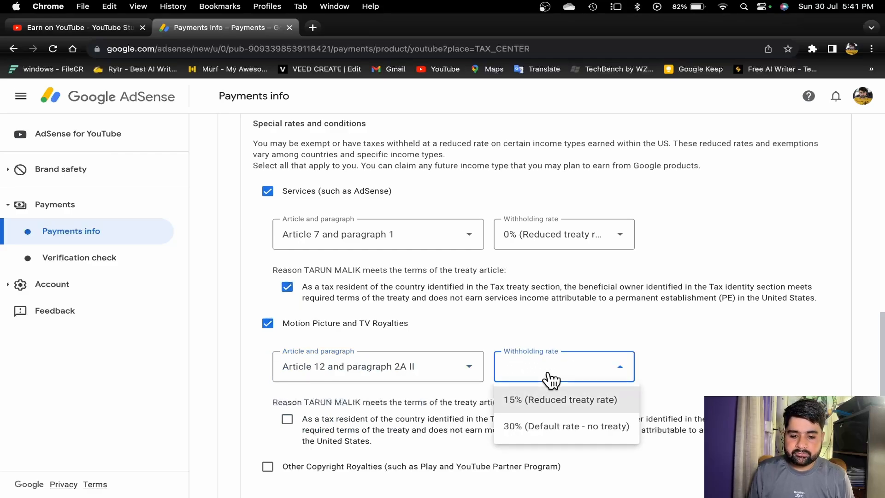
left_click(575, 403)
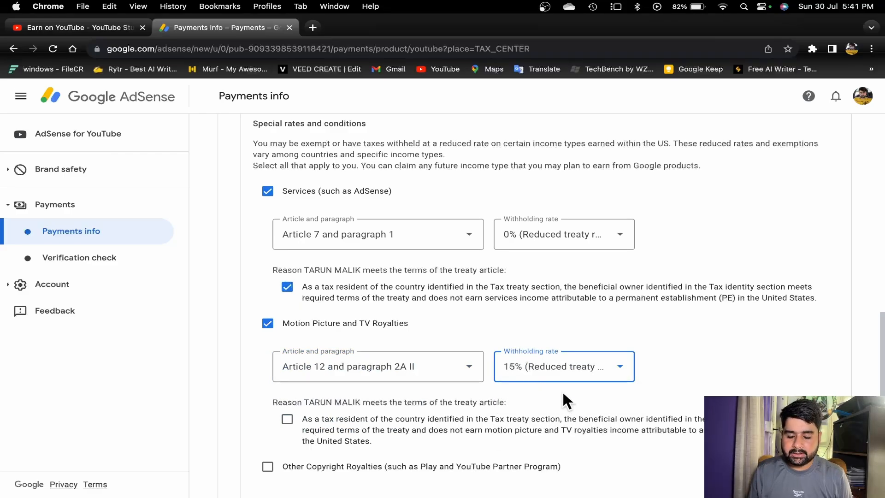
left_click(563, 393)
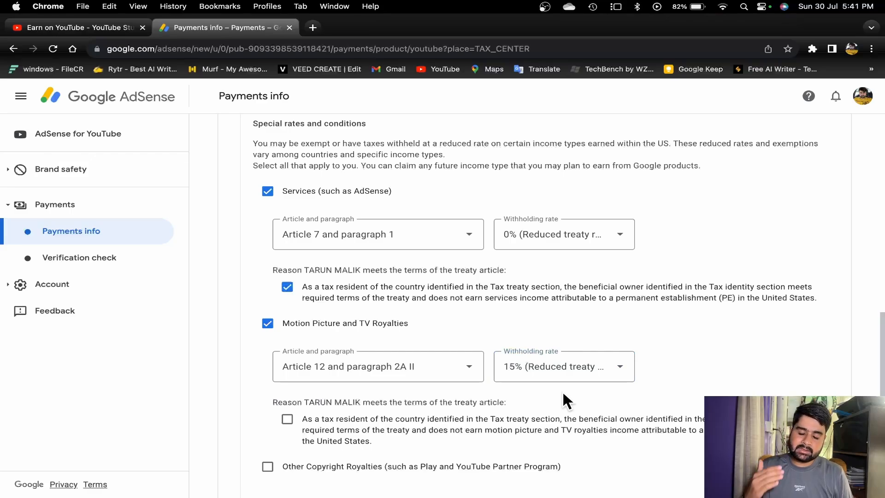
scroll(562, 390, "down", 3)
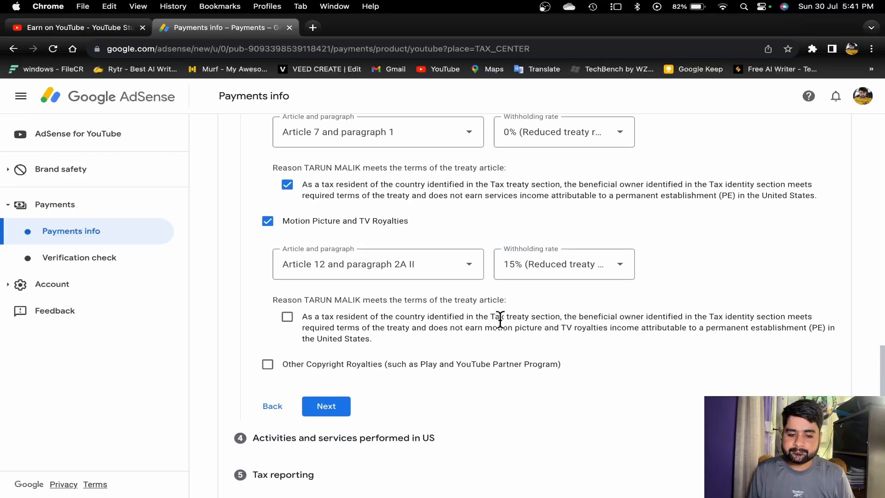
left_click(289, 317)
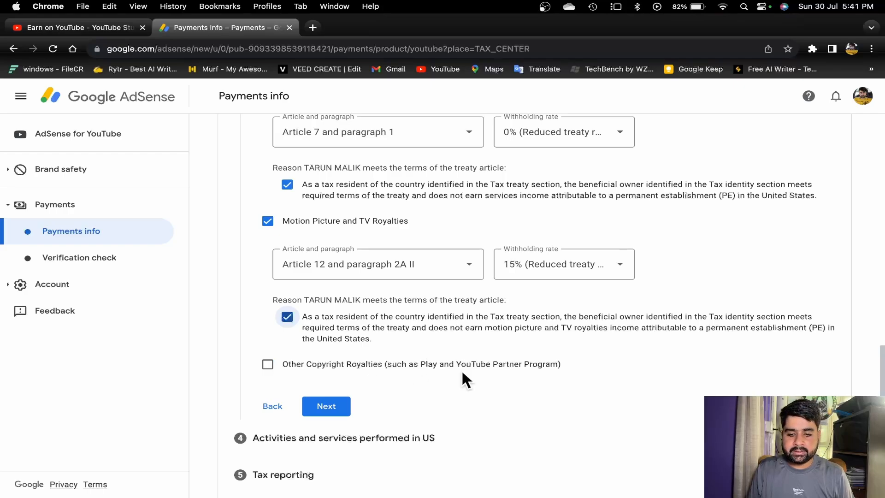
Claim Other Copyright Royalties under Article 12, paragraph 2A II at 15%, confirm eligibility, and continue.
left_click(268, 365)
left_click(378, 409)
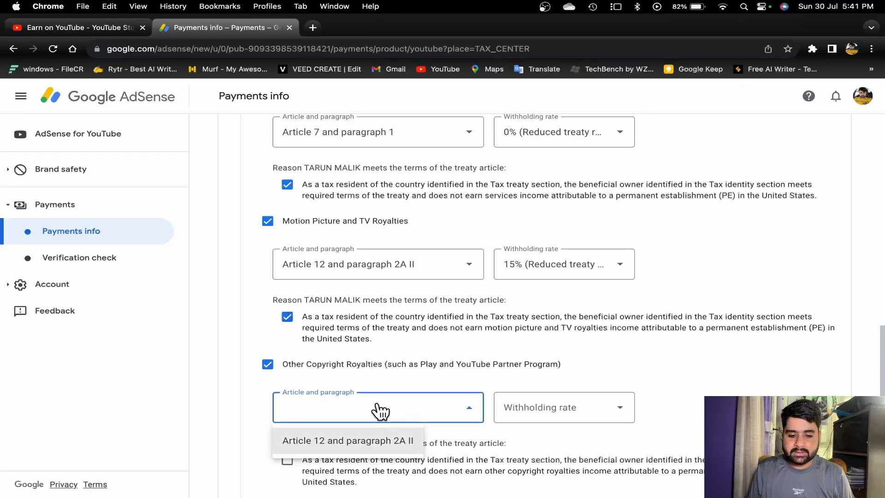
left_click(360, 440)
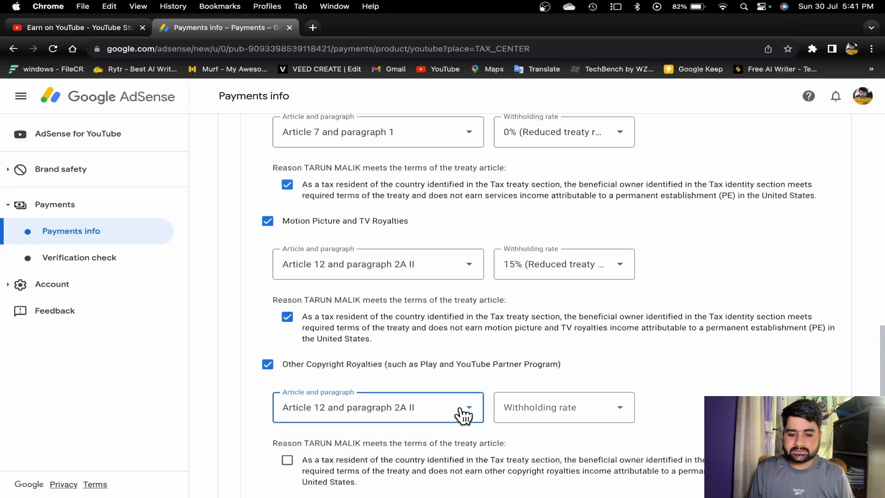
left_click(524, 413)
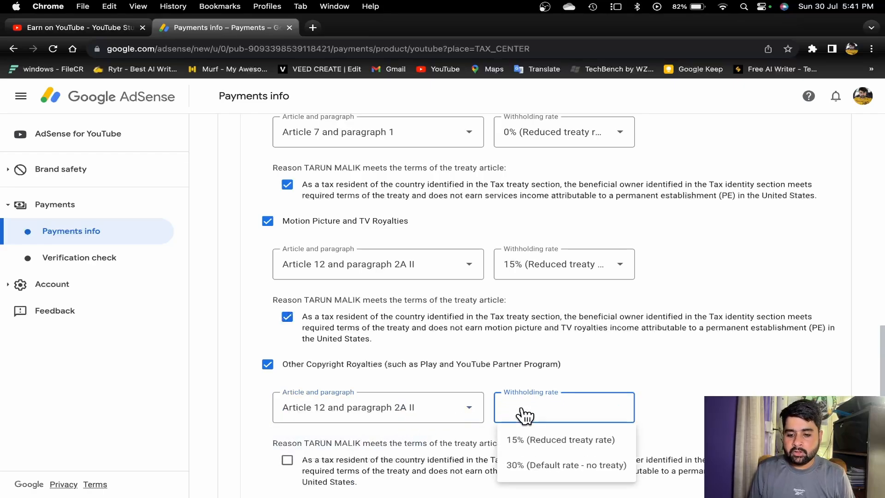
left_click(547, 442)
scroll(548, 436, "down", 3)
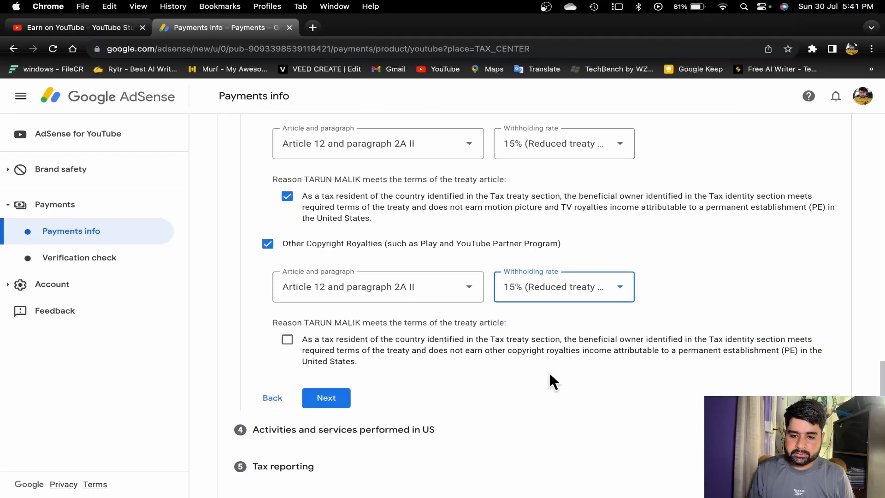
scroll(539, 171, "up", 5)
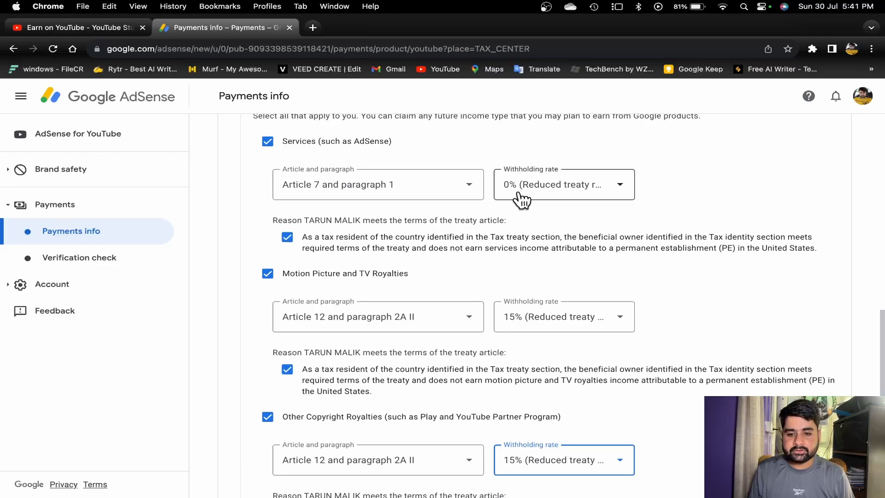
scroll(457, 293, "down", 7)
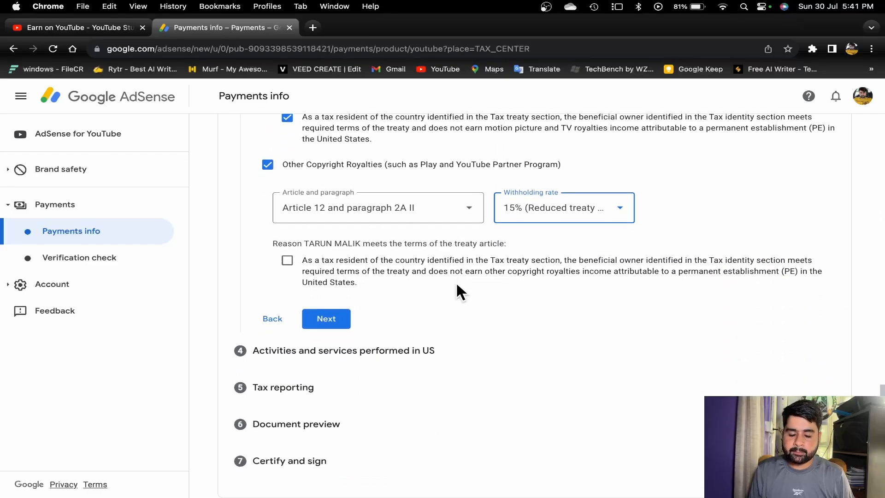
left_click(287, 261)
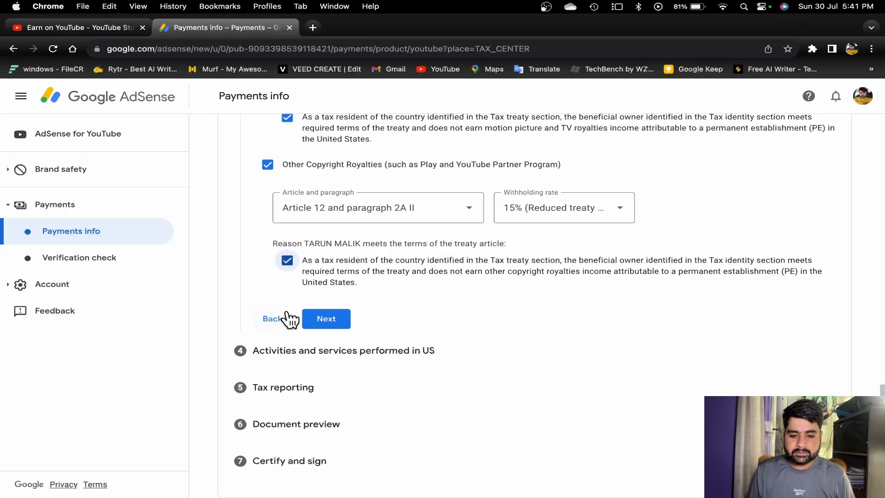
left_click(321, 323)
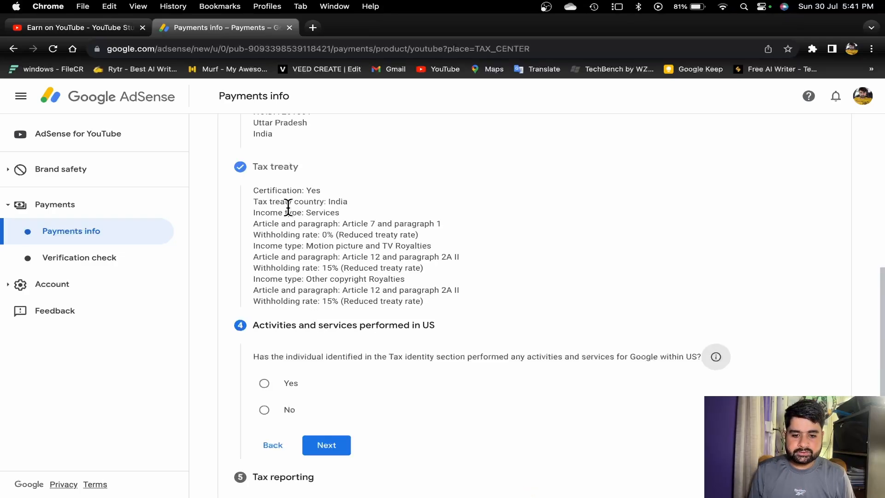
Answer No to US activities for Google, certify services are performed outside the US, and continue.
scroll(323, 352, "down", 3)
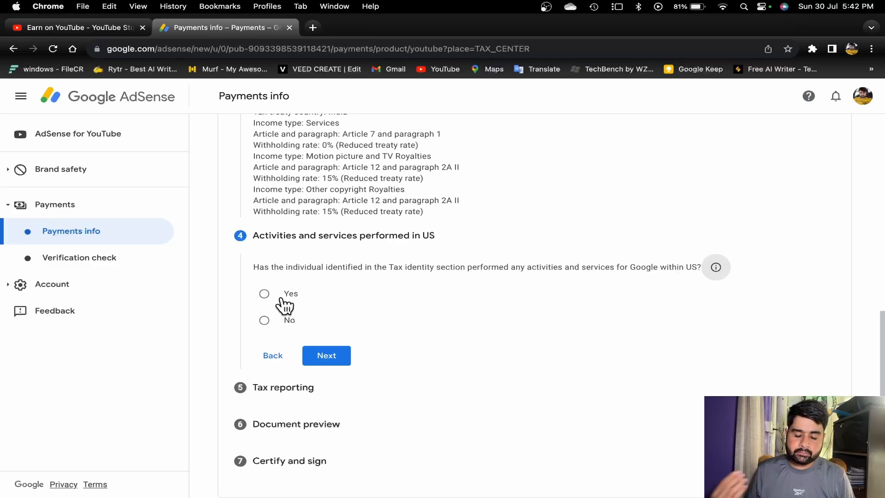
left_click(265, 320)
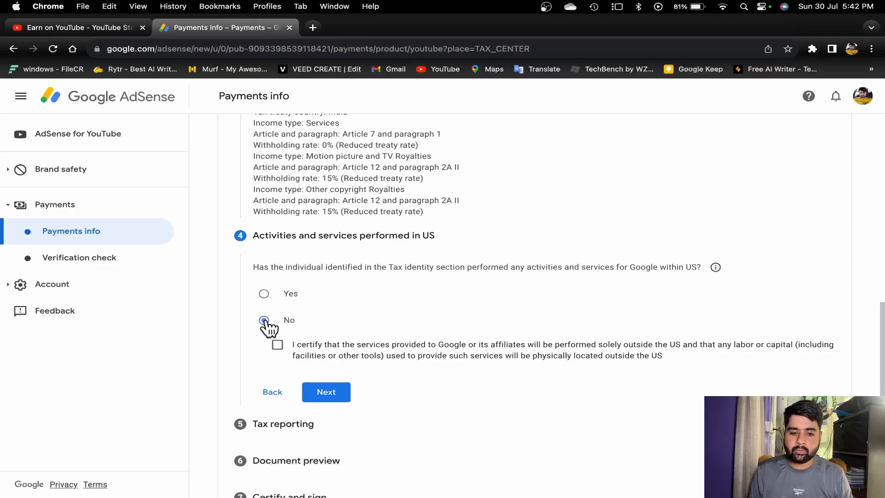
left_click(278, 345)
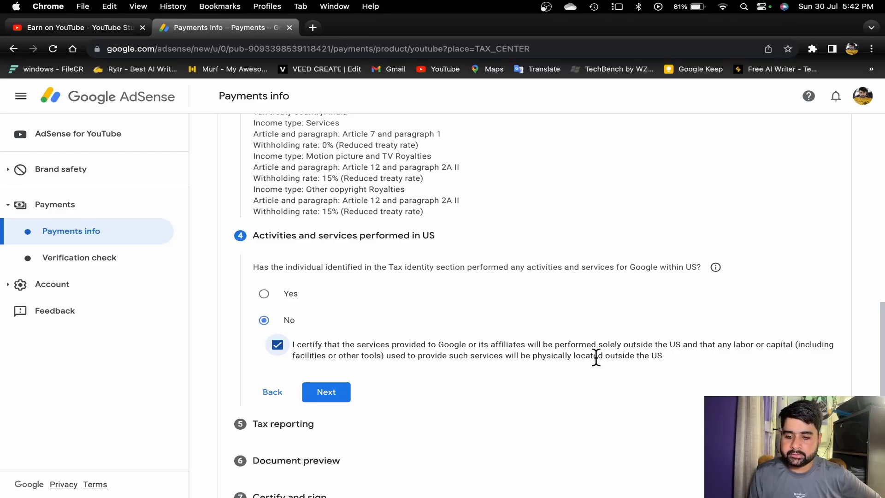
left_click(323, 391)
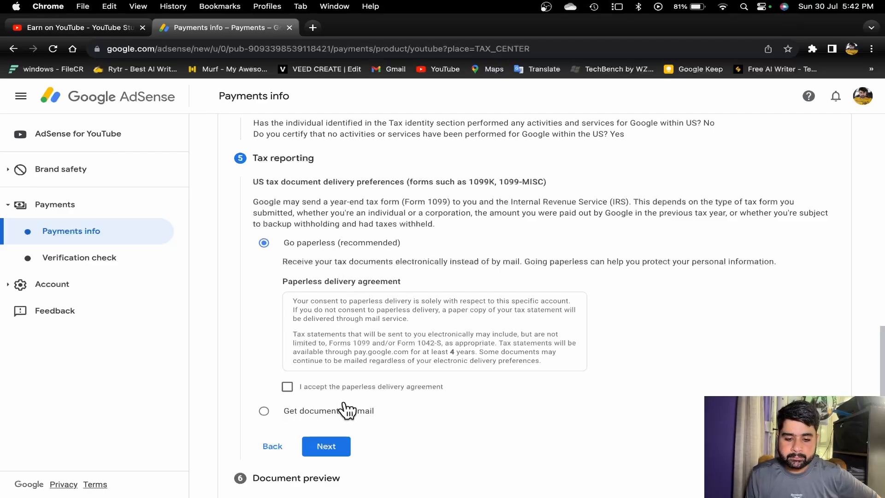
Choose 'Get documents by mail' for US tax document delivery and continue.
left_click(265, 412)
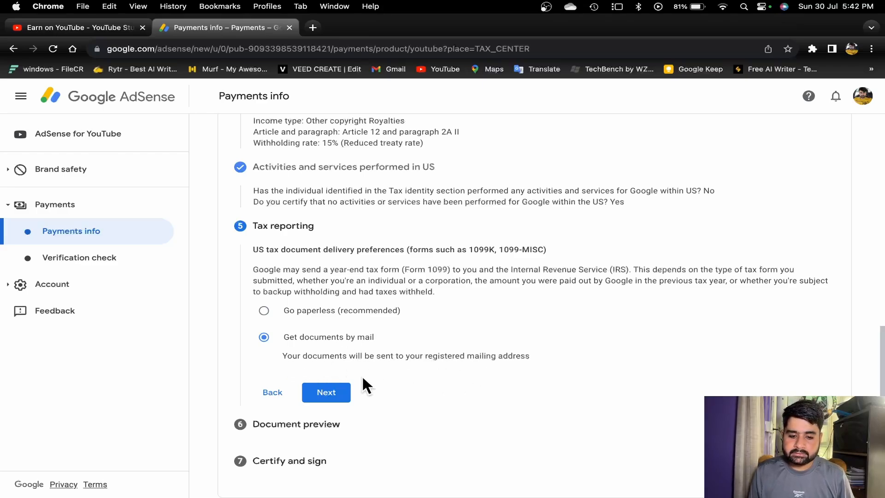
left_click(331, 393)
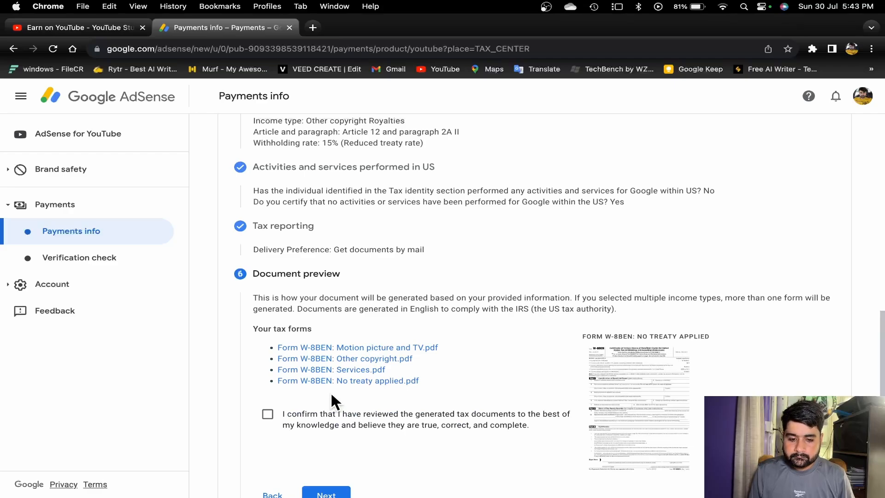
Confirm the four generated W-8BEN documents were reviewed and continue to Certify and sign.
scroll(330, 391, "down", 3)
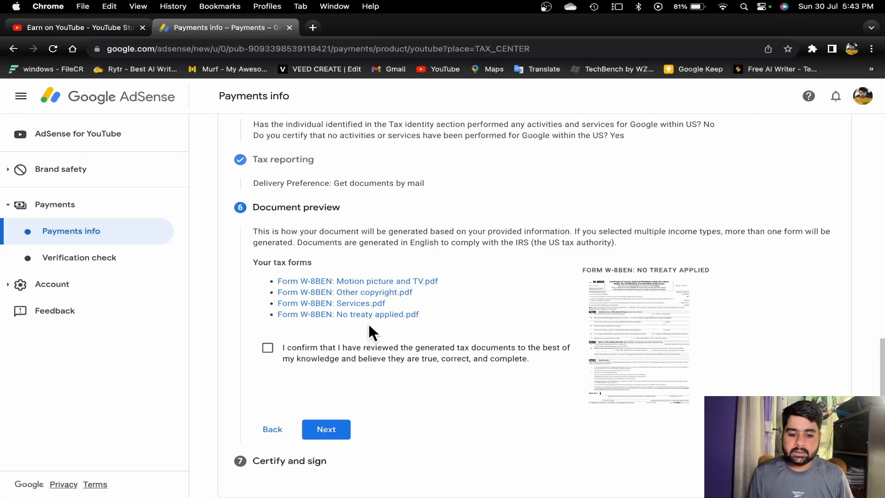
left_click(273, 359)
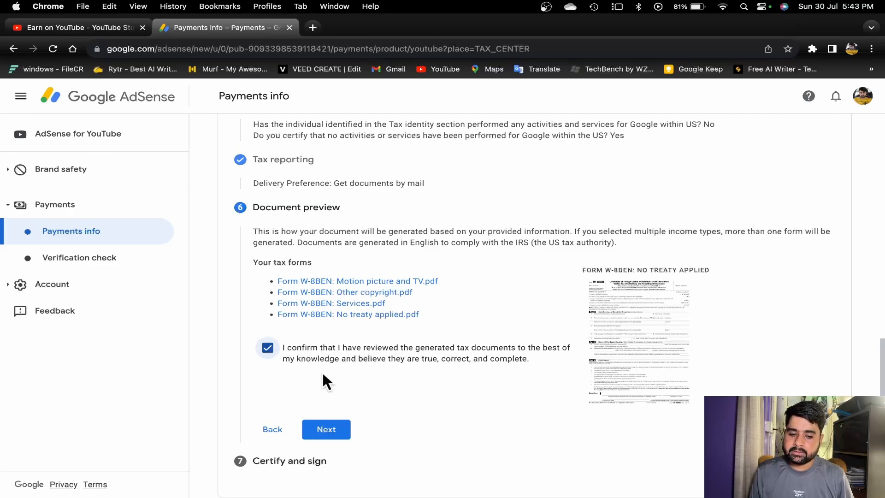
left_click(329, 428)
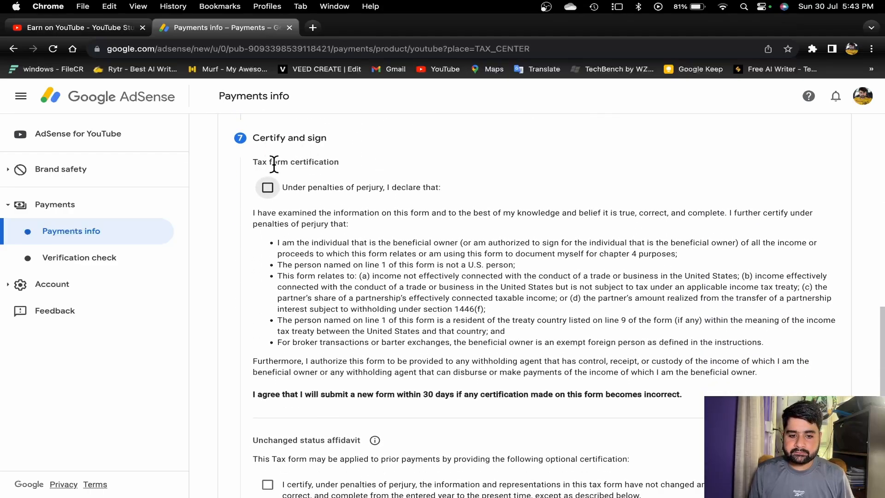
Check the 'Under penalties of perjury' declaration and scroll to the signature section.
left_click(277, 190)
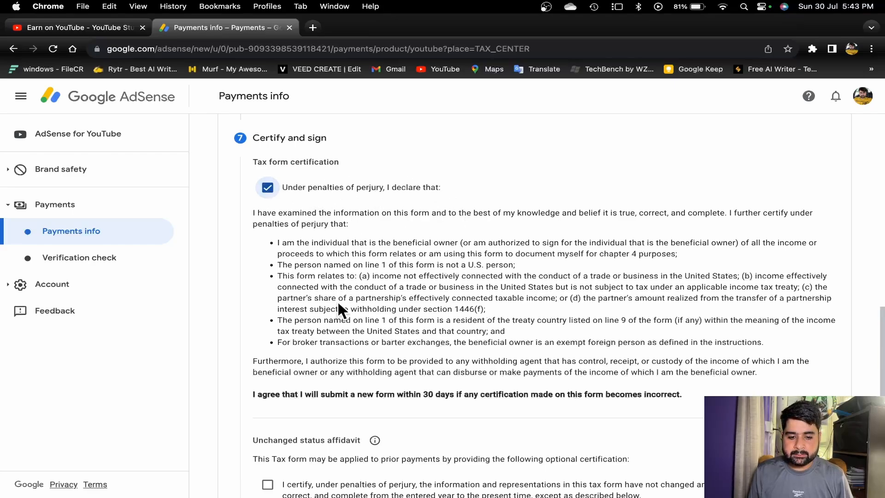
scroll(337, 300, "down", 2)
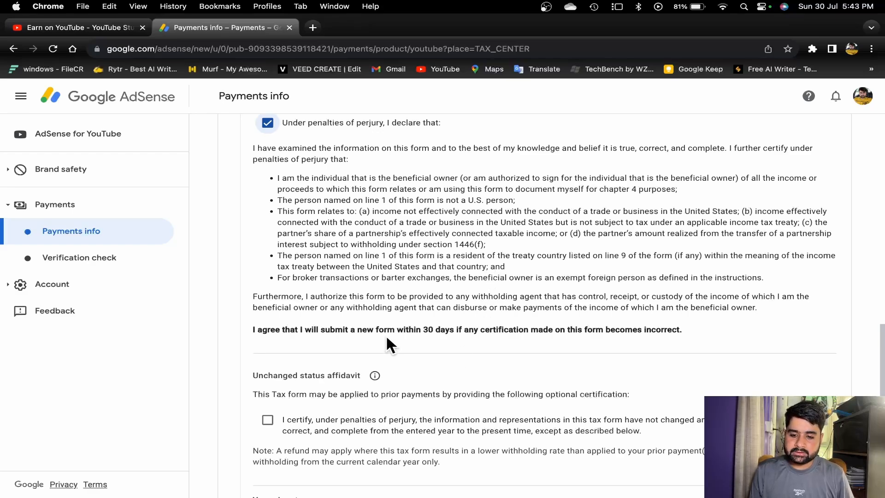
scroll(390, 345, "down", 3)
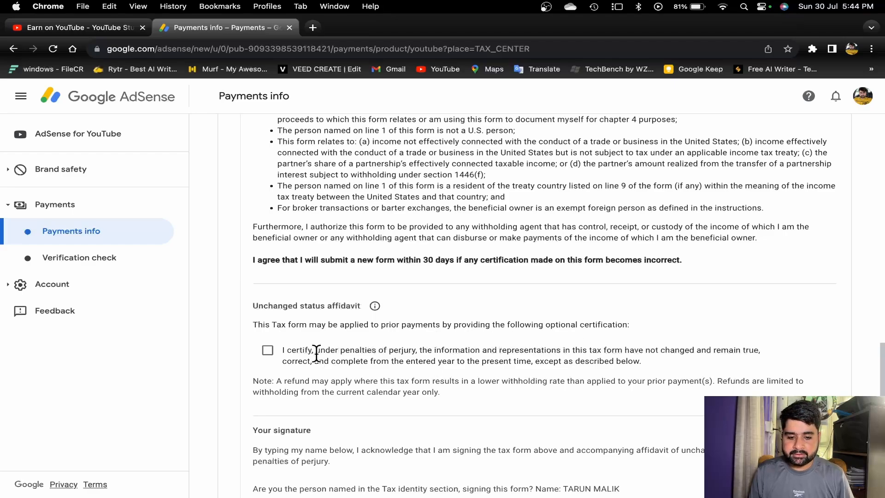
Tick the unchanged status affidavit, change its year from 2020 to 2023, leaving Description blank.
left_click(269, 353)
scroll(384, 379, "down", 1)
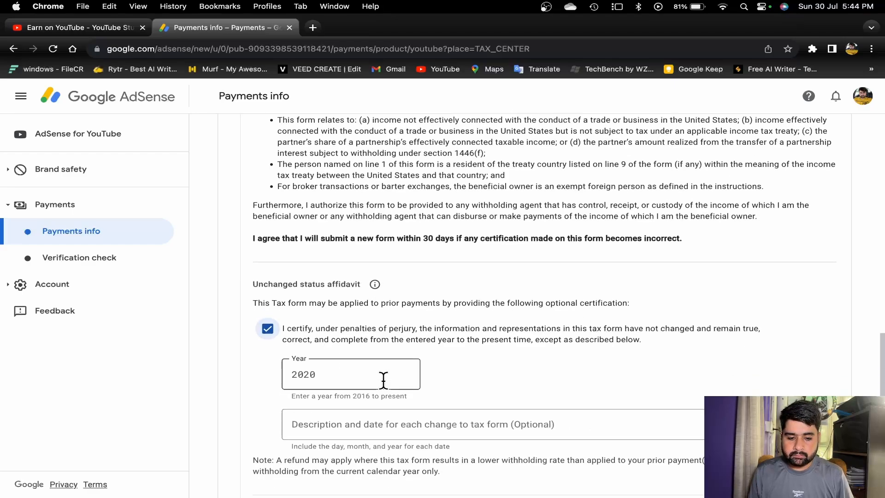
scroll(384, 379, "down", 3)
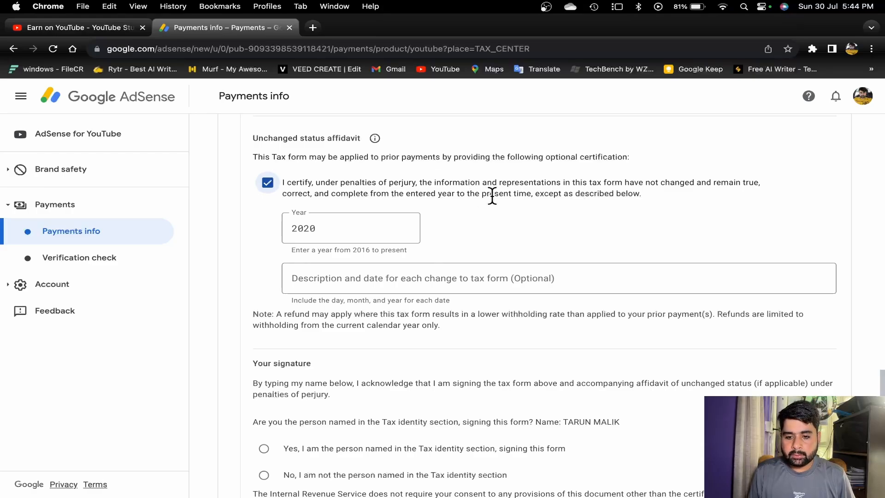
left_click(367, 229)
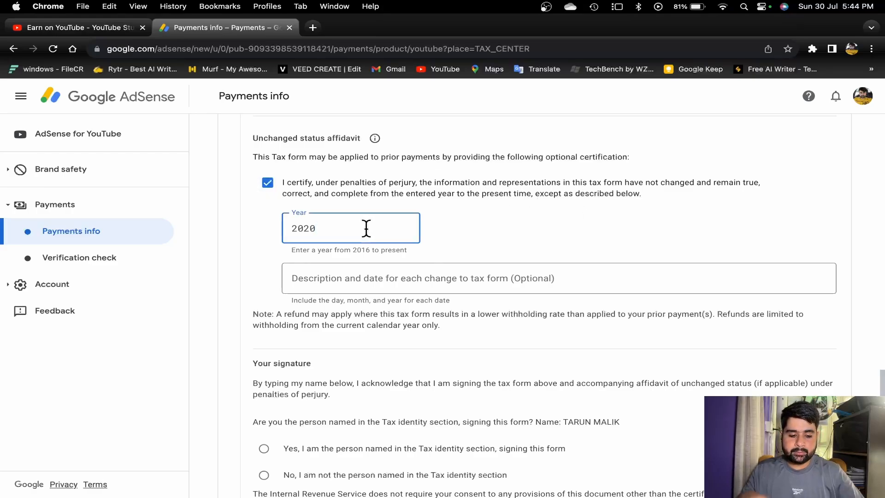
key("BackSpace")
type("3")
key("Tab")
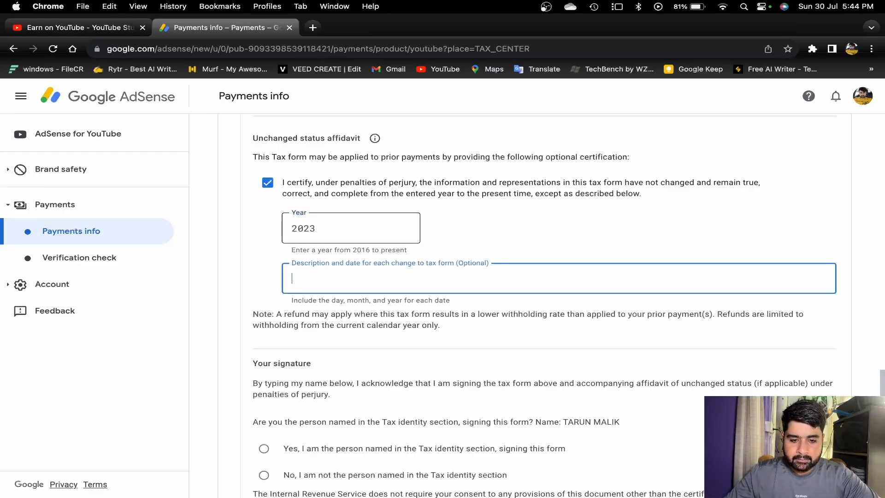
left_click(383, 318)
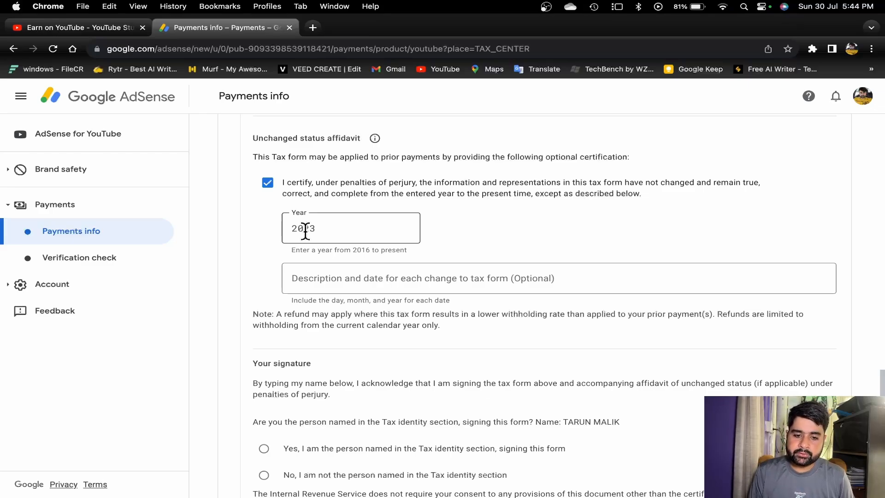
left_click(331, 230)
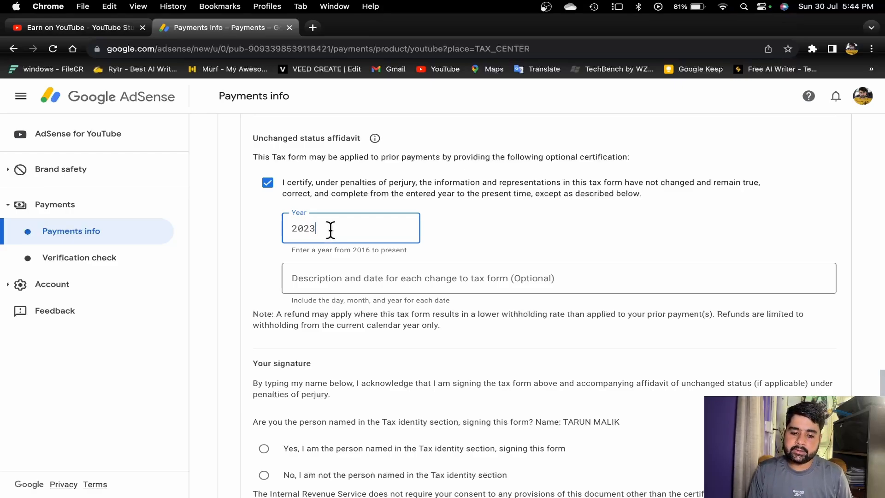
scroll(343, 337, "down", 2)
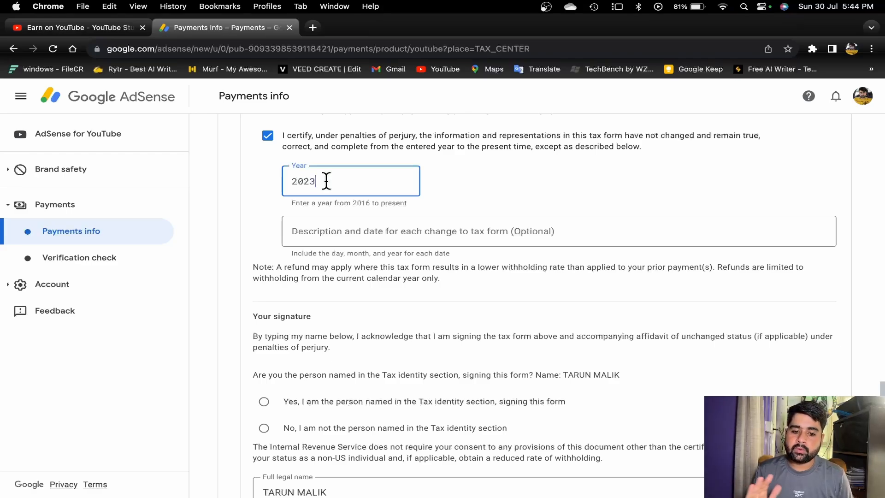
scroll(323, 325, "down", 3)
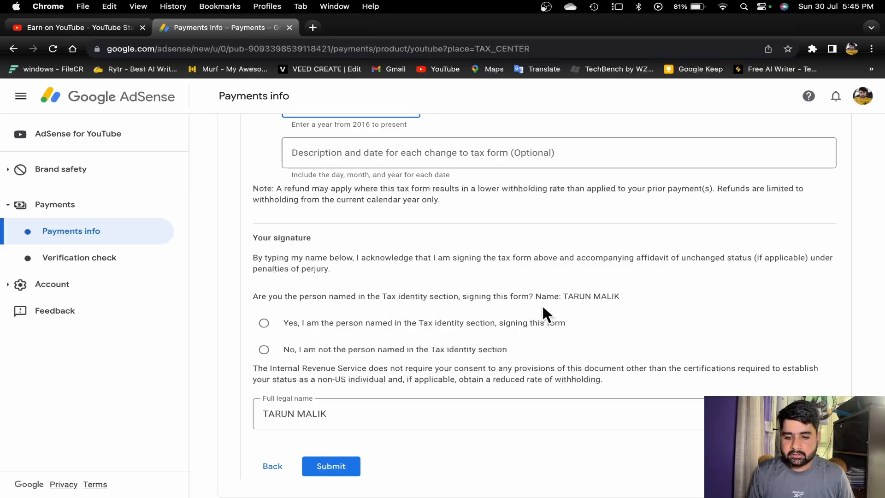
Select 'Yes, I am the person named' and submit the W-8BEN form.
left_click(264, 323)
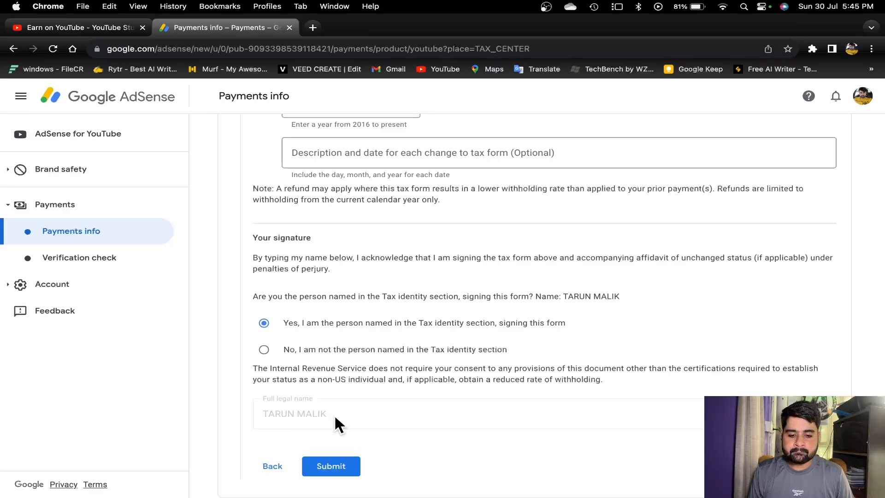
left_click(331, 468)
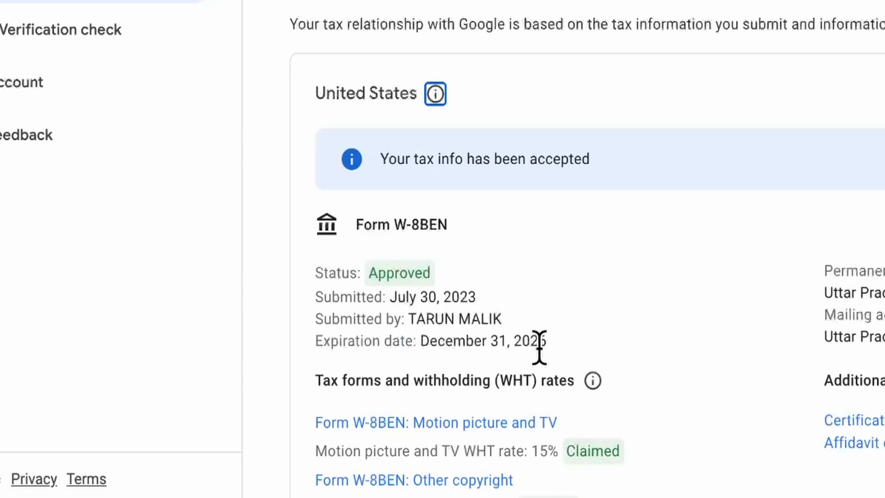
scroll(539, 343, "down", 5)
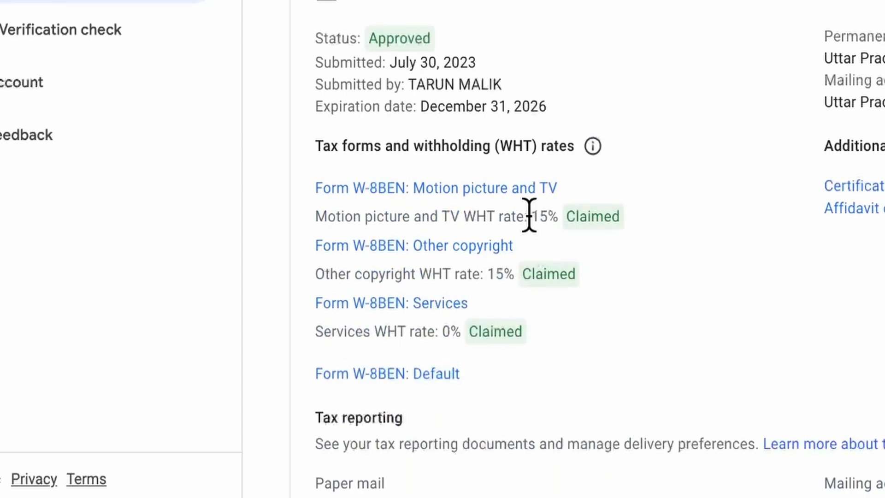
scroll(494, 330, "down", 8)
scroll(494, 330, "down", 1)
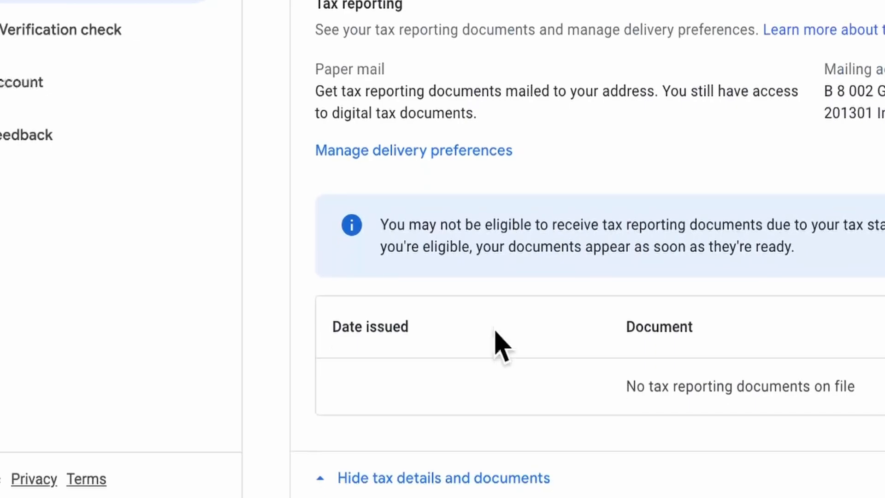
scroll(494, 331, "up", 8)
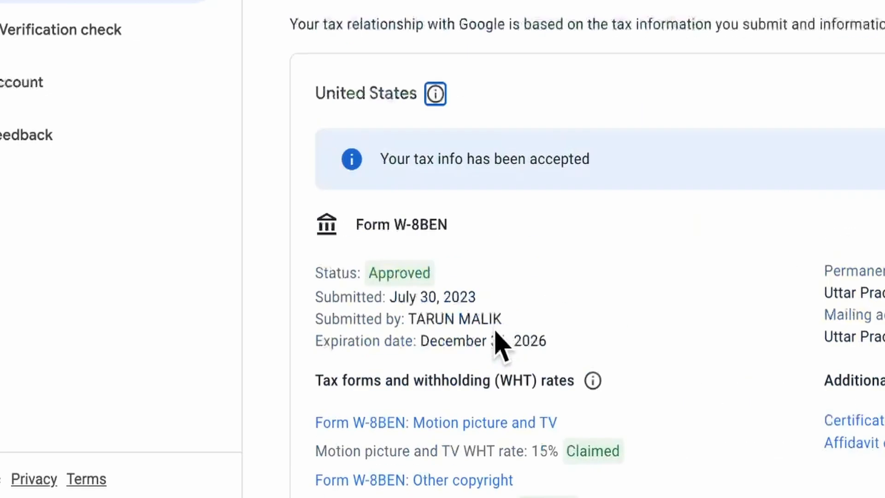
scroll(498, 344, "down", 1)
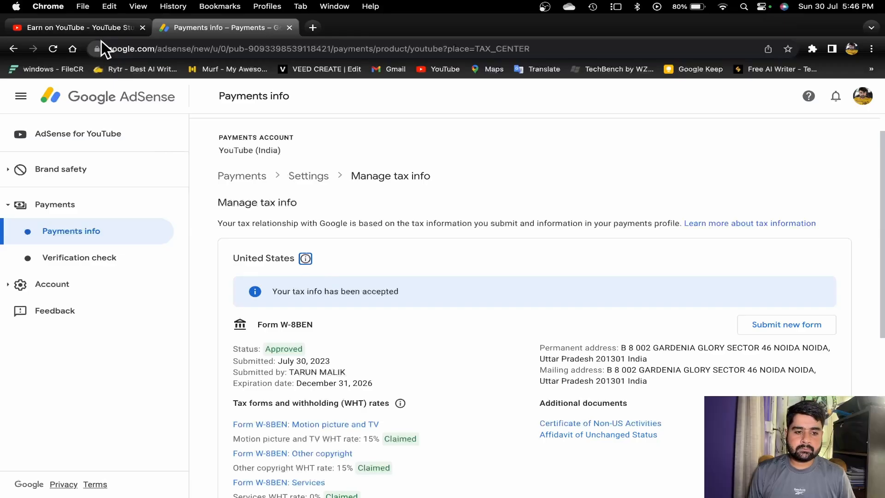
Look over the YouTube Studio Dashboard and Analytics, then return to the Earn page.
left_click(99, 34)
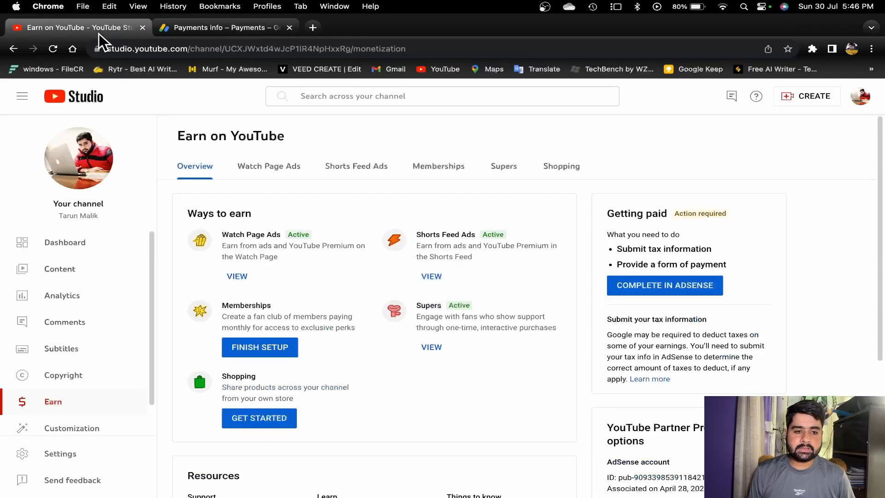
left_click(79, 253)
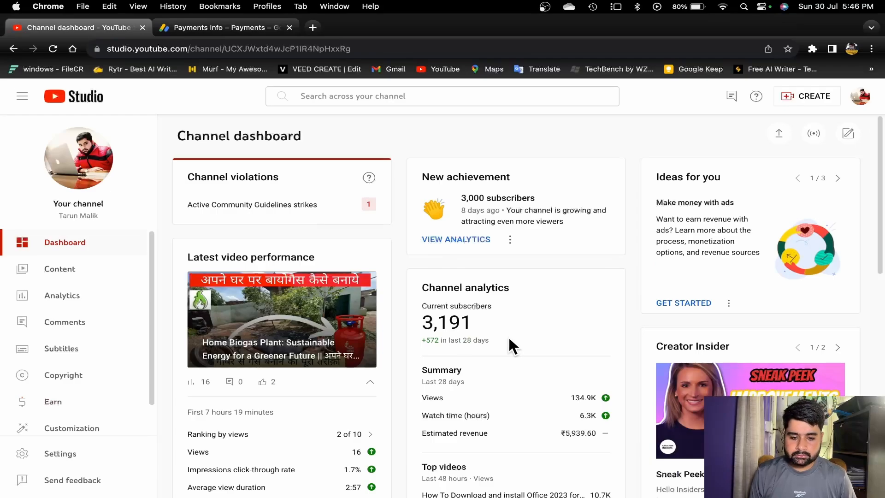
scroll(352, 391, "down", 3)
scroll(248, 306, "up", 1)
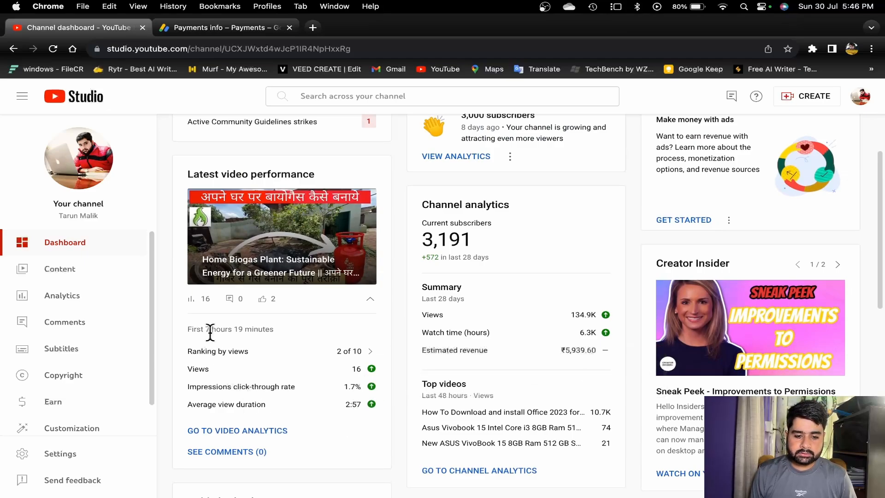
left_click(74, 300)
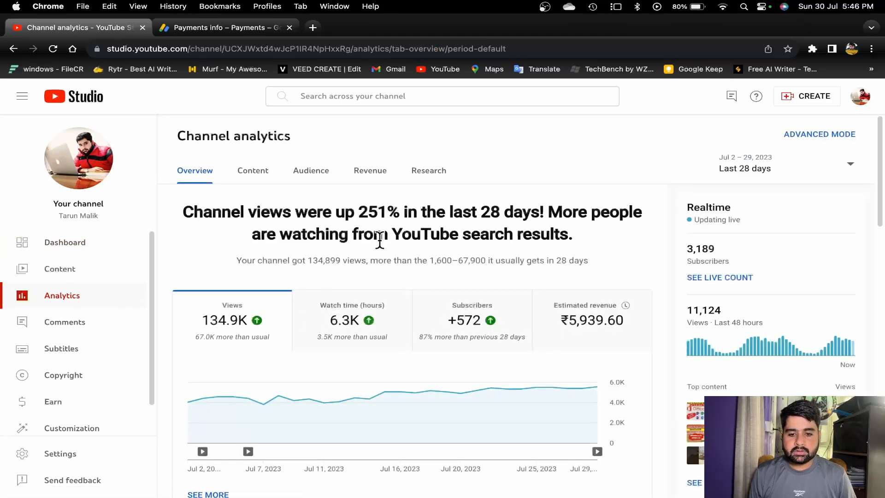
mouse_move(204, 342)
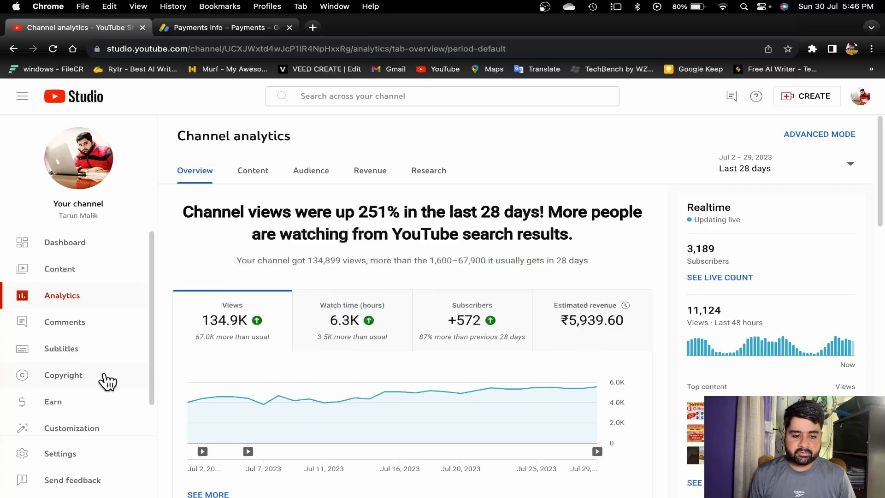
left_click(54, 404)
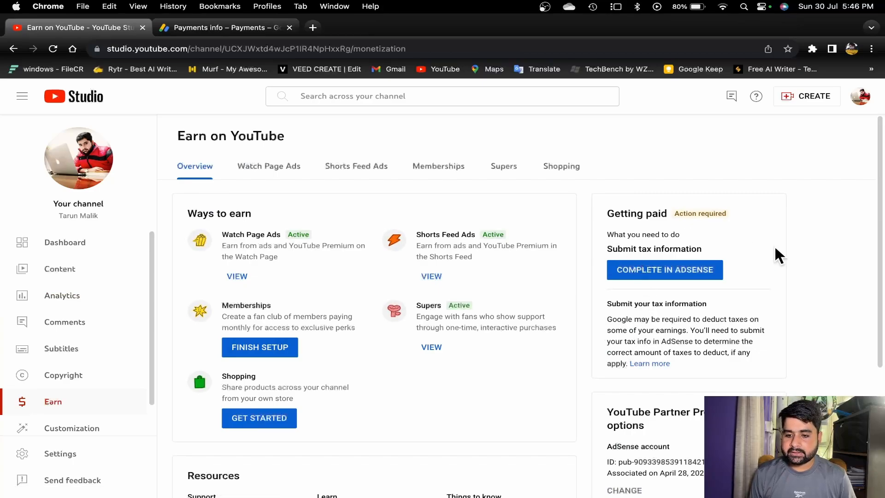
scroll(650, 370, "down", 4)
scroll(650, 370, "up", 4)
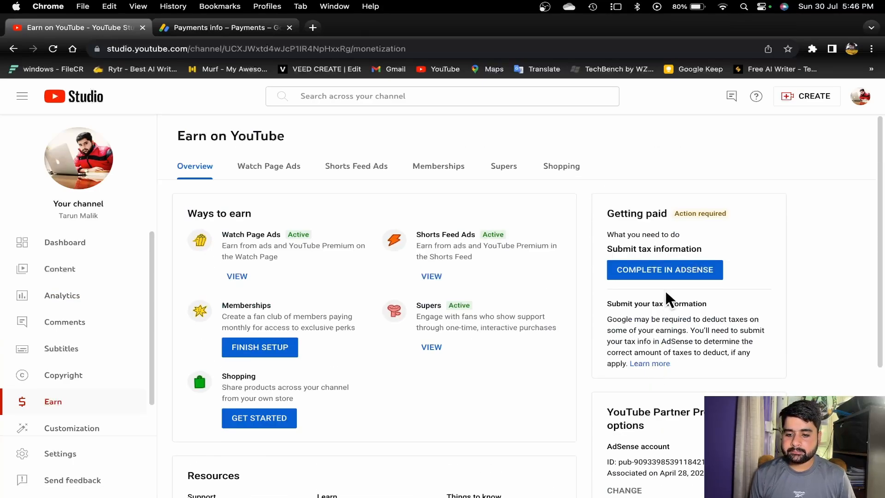
Check the $115.67 balance in AdSense for YouTube, then view the channel dashboard's 3,191 subscribers and ₹5,939.60 revenue.
left_click(664, 272)
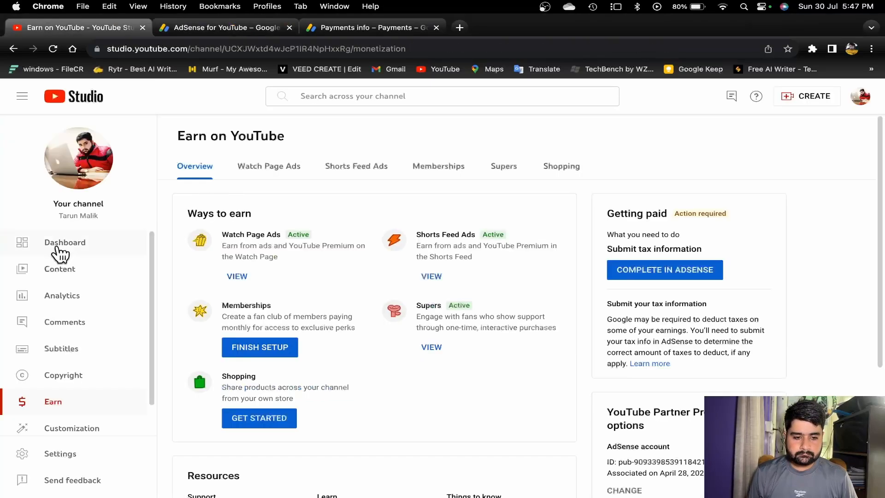
left_click(57, 247)
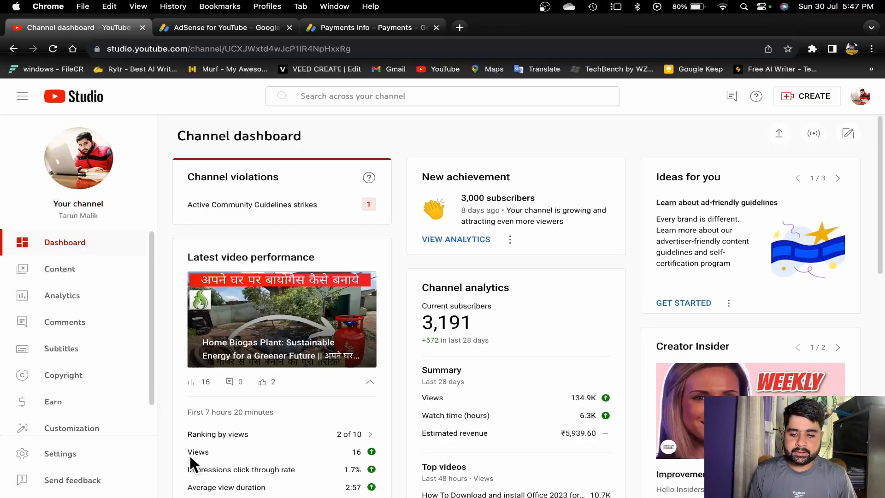
scroll(189, 455, "down", 4)
scroll(190, 454, "up", 5)
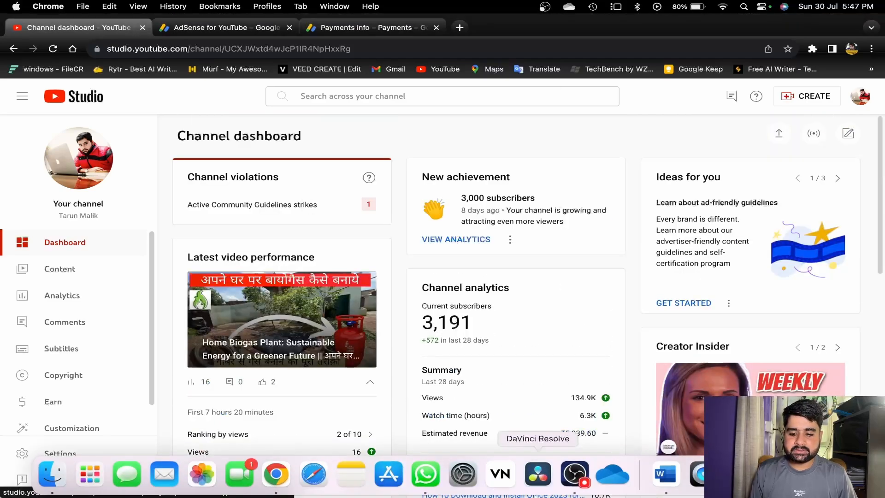